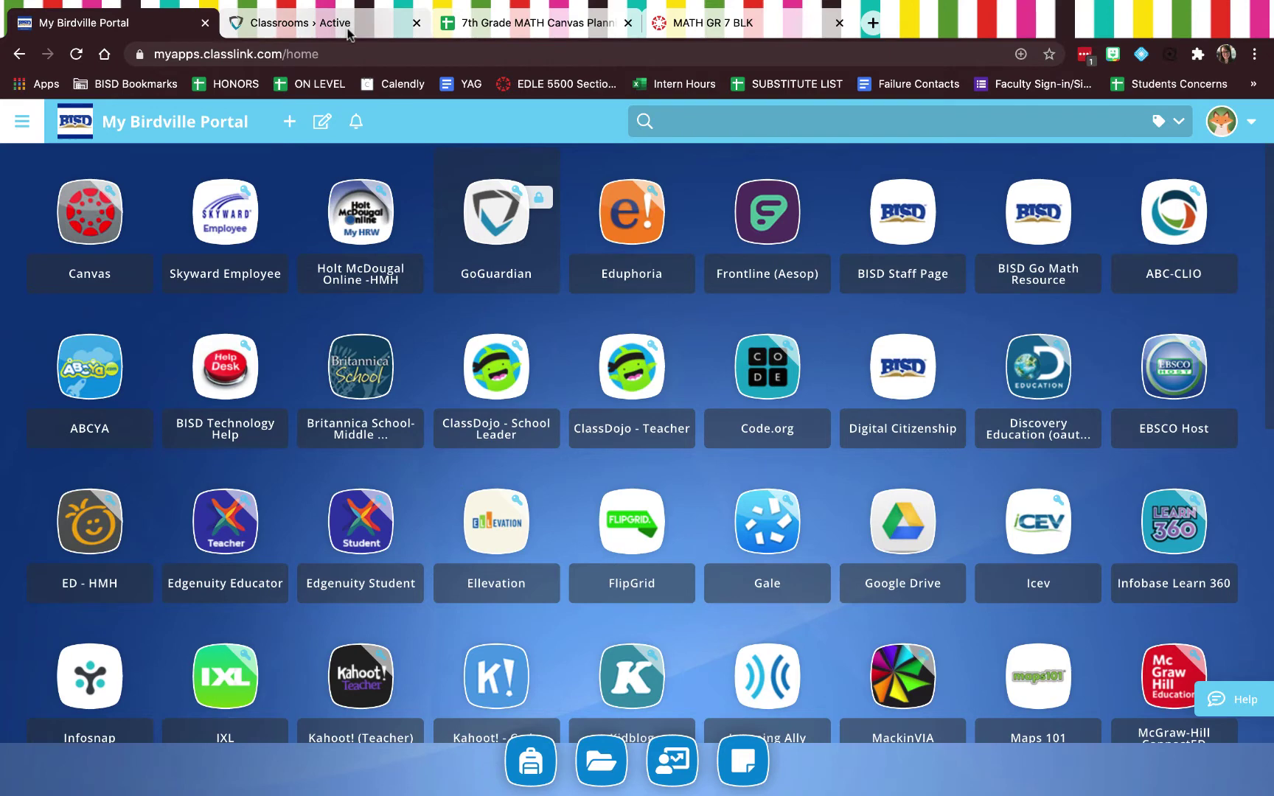
- Switch to GoGuardian Teacher and review the pending and active classroom lists
left_click(348, 31)
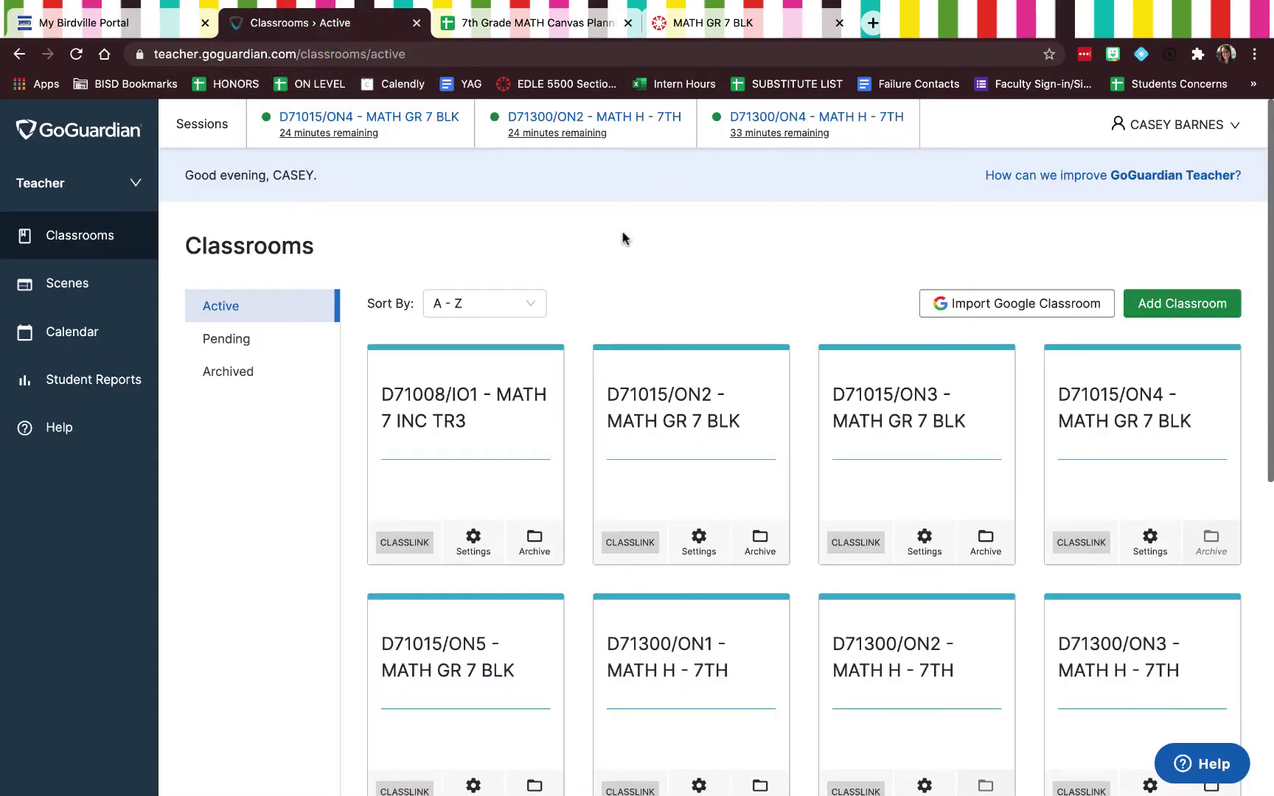
left_click(242, 340)
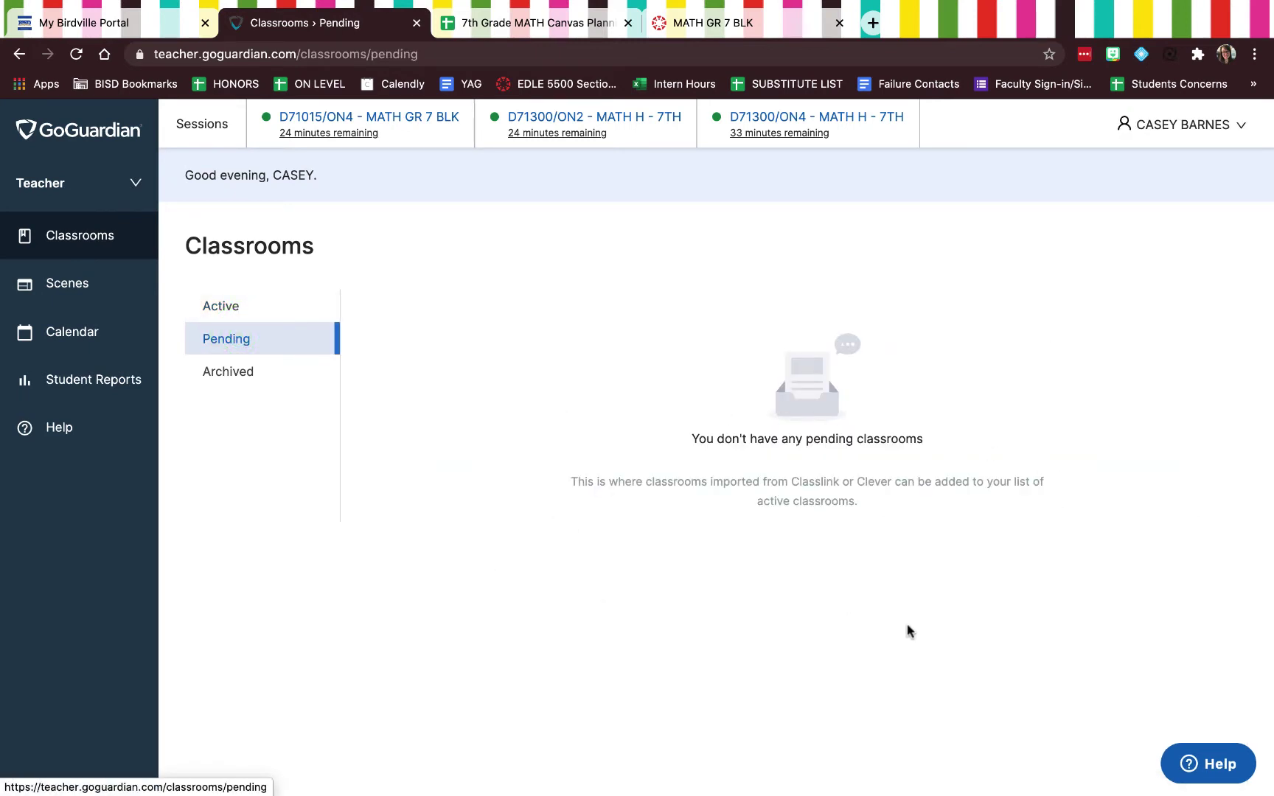
left_click(267, 313)
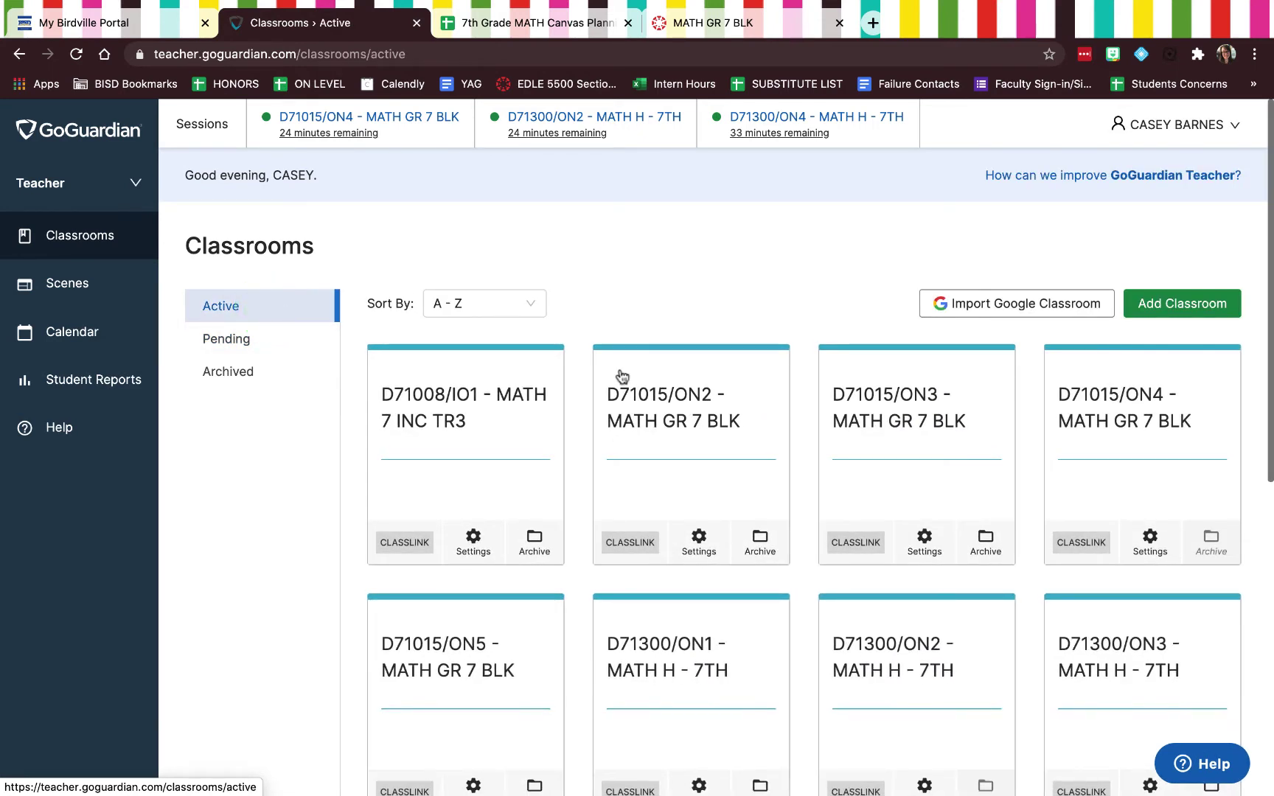
scroll(743, 455, "down", 3)
scroll(743, 455, "down", 3)
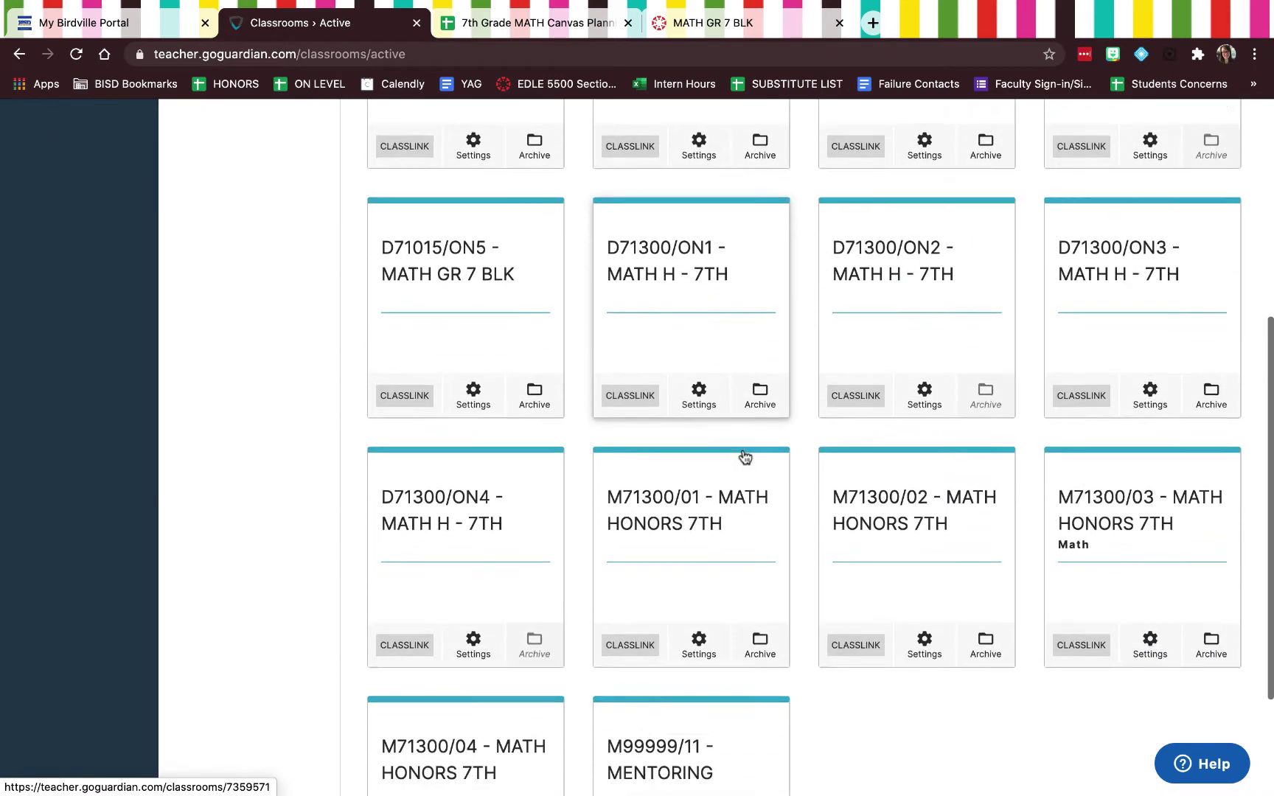
scroll(744, 456, "up", 4)
scroll(743, 449, "up", 2)
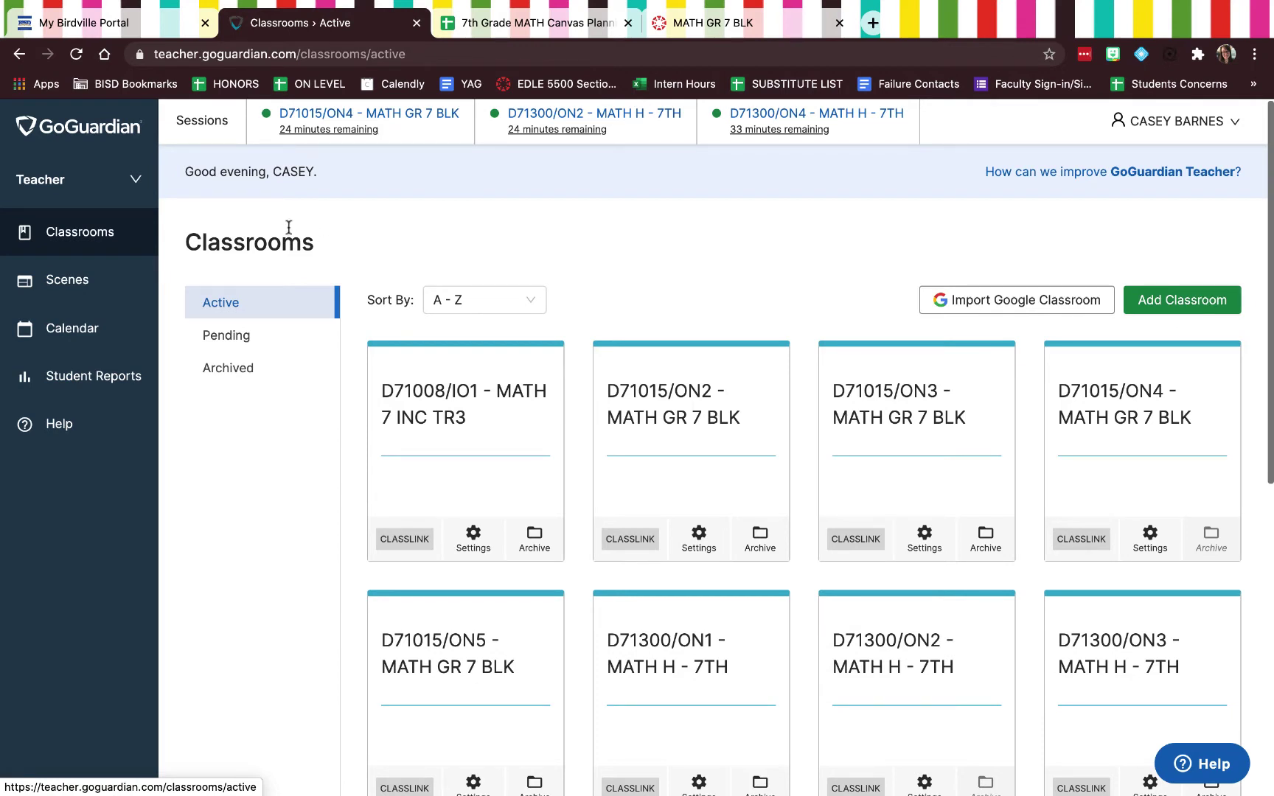
- Open the calendar and examine the classroom sessions scheduled for the week of Oct 19
left_click(83, 335)
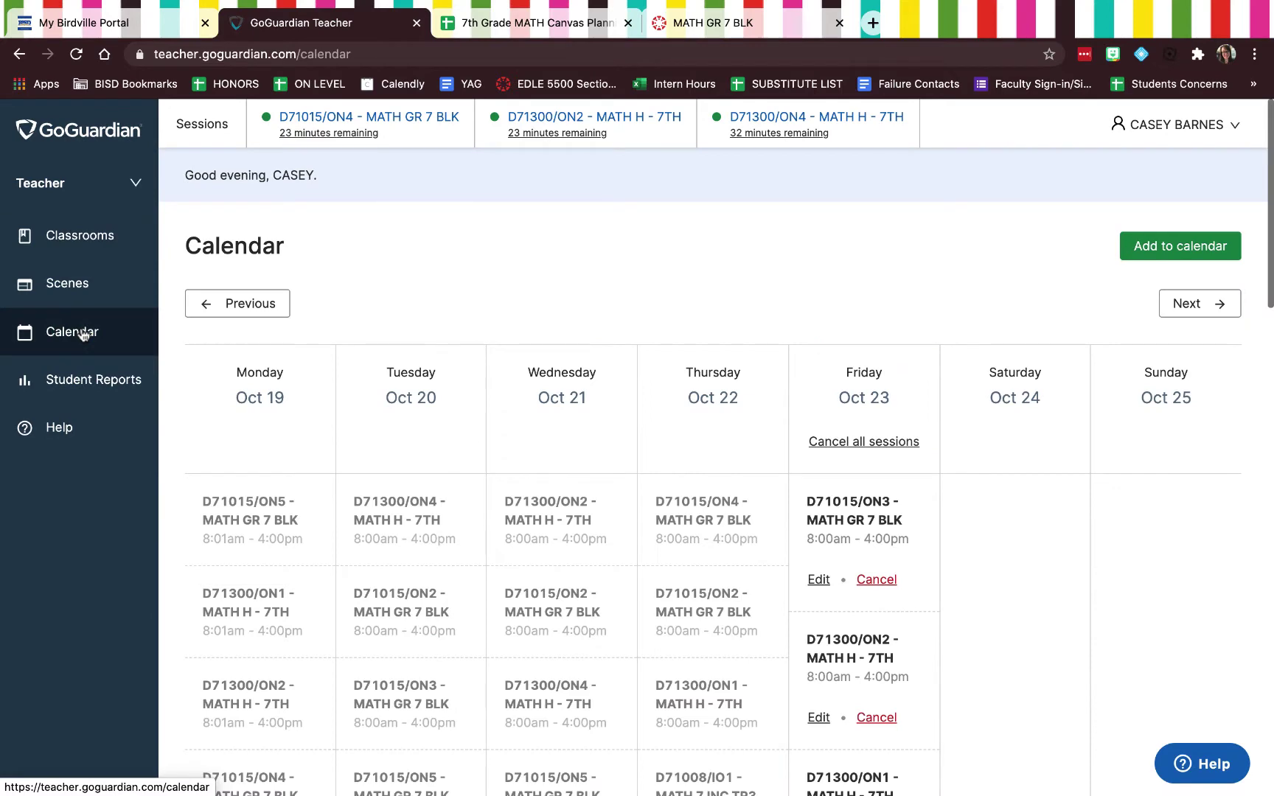
scroll(836, 400, "down", 2)
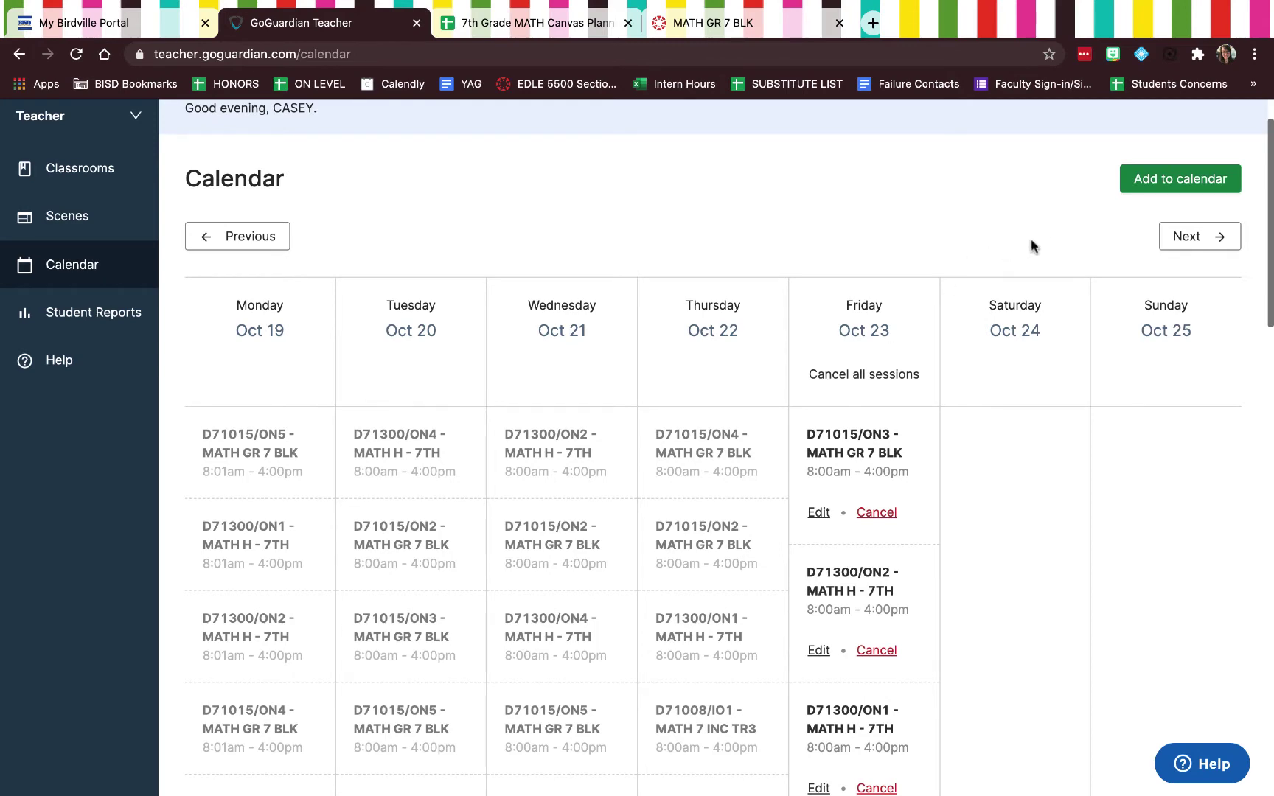
scroll(1054, 236, "up", 2)
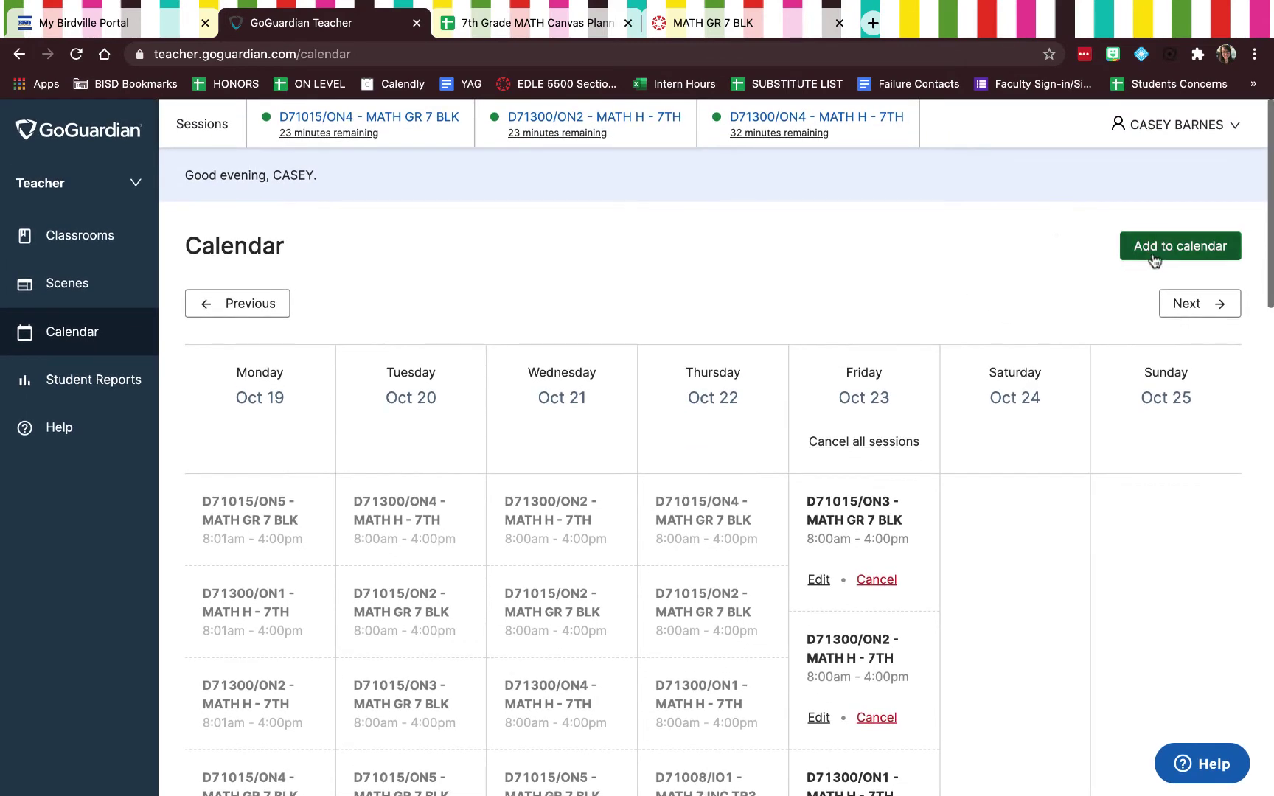
- Begin a new calendar schedule for classroom D71015/ON2 - MATH GR 7 BLK on Monday
left_click(1156, 259)
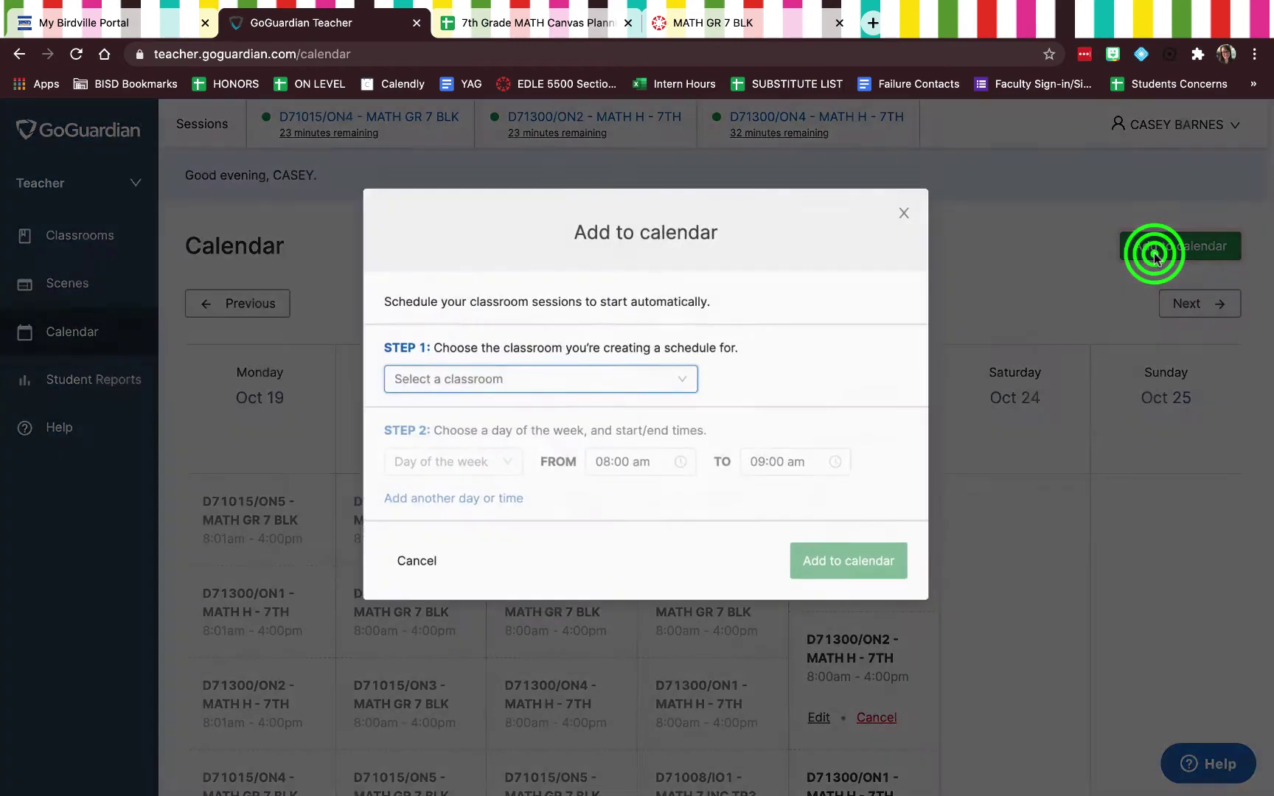
left_click(656, 380)
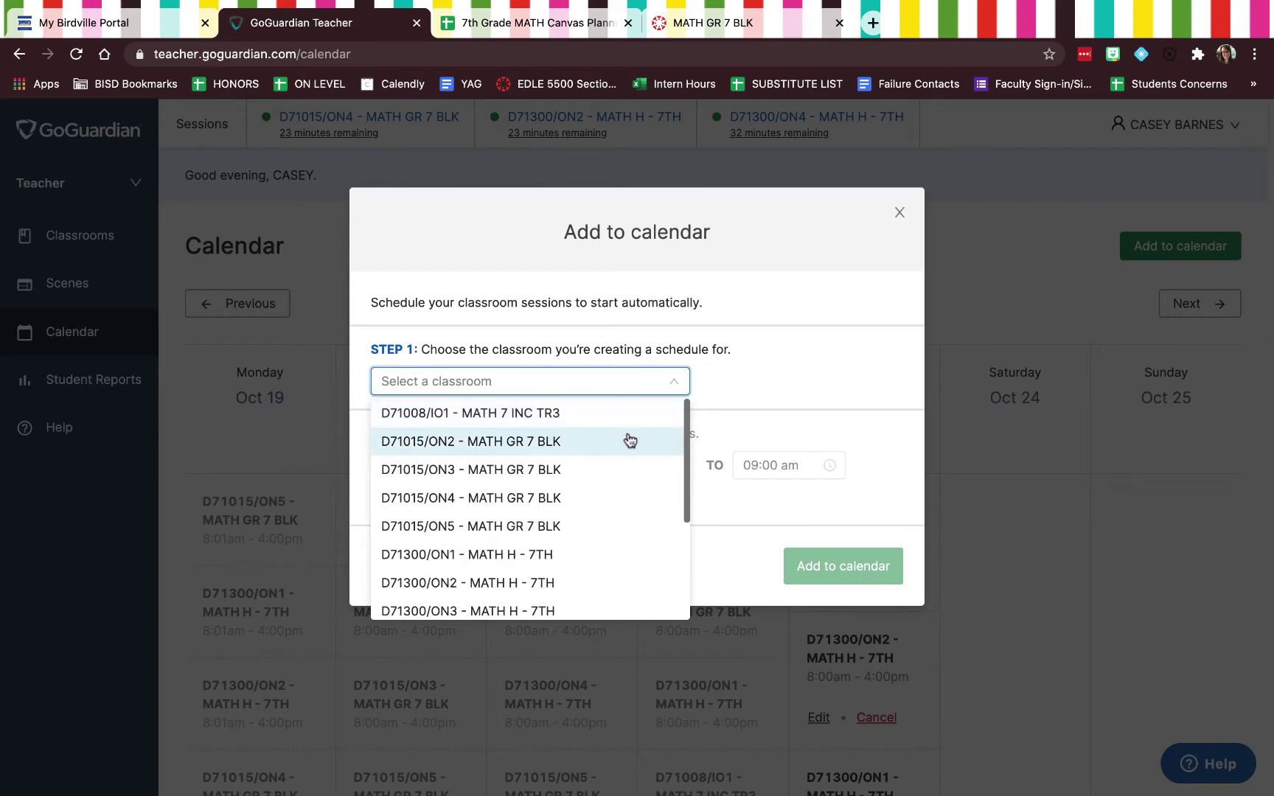
left_click(630, 441)
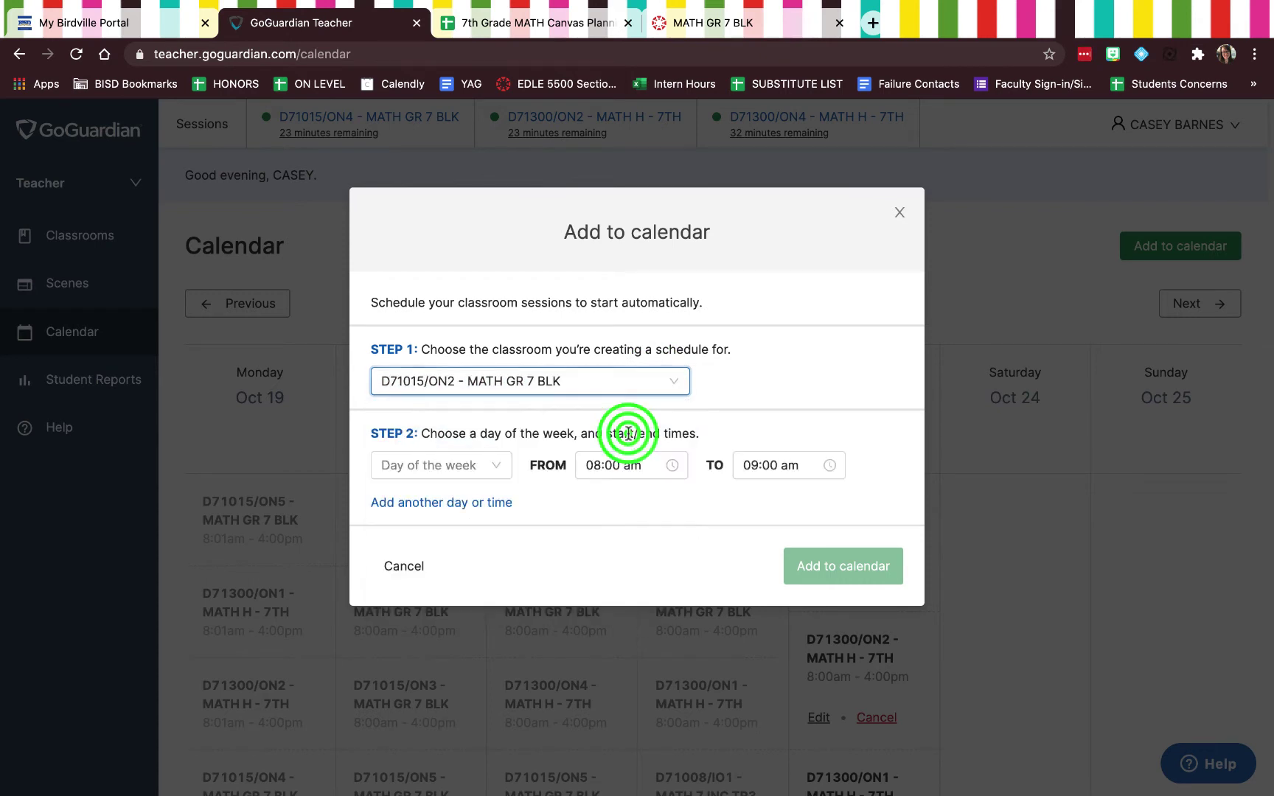
left_click(466, 471)
left_click(445, 504)
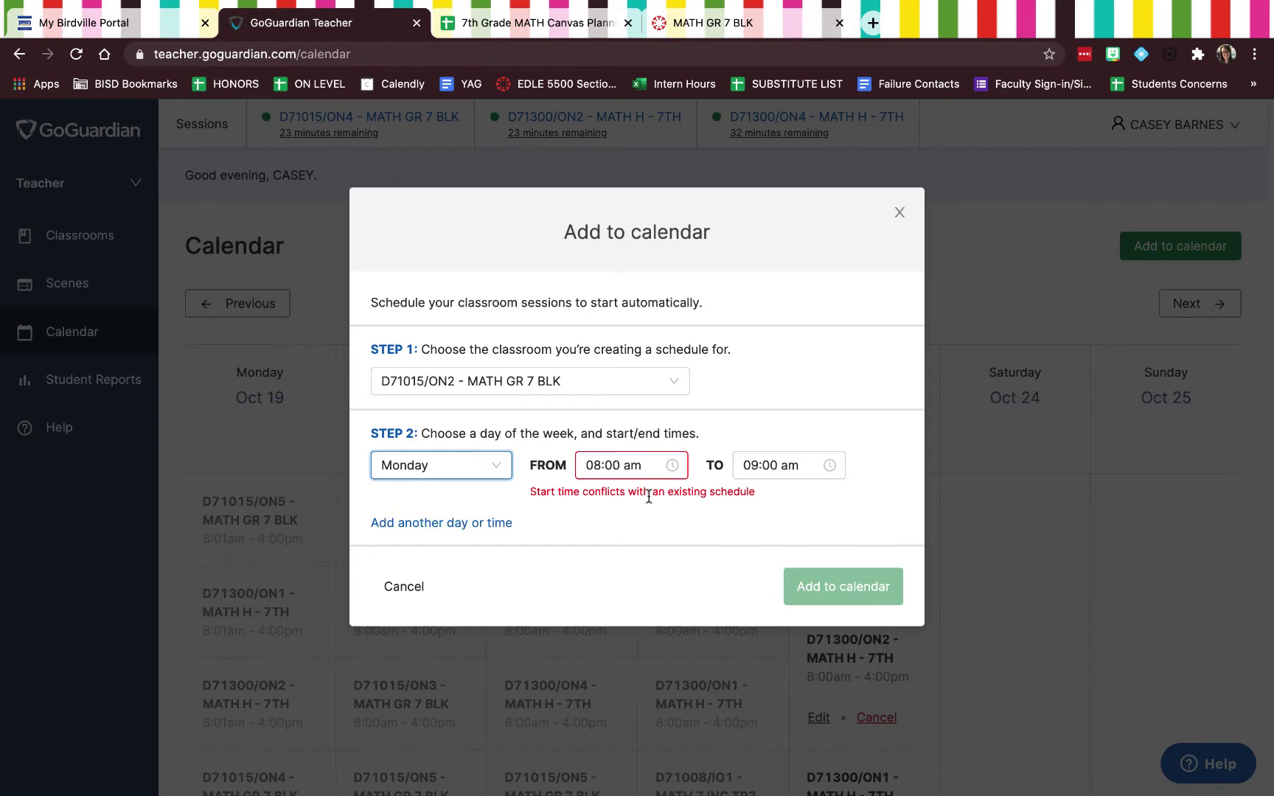
- Add three more day-and-time rows to the classroom schedule
left_click(427, 522)
left_click(430, 560)
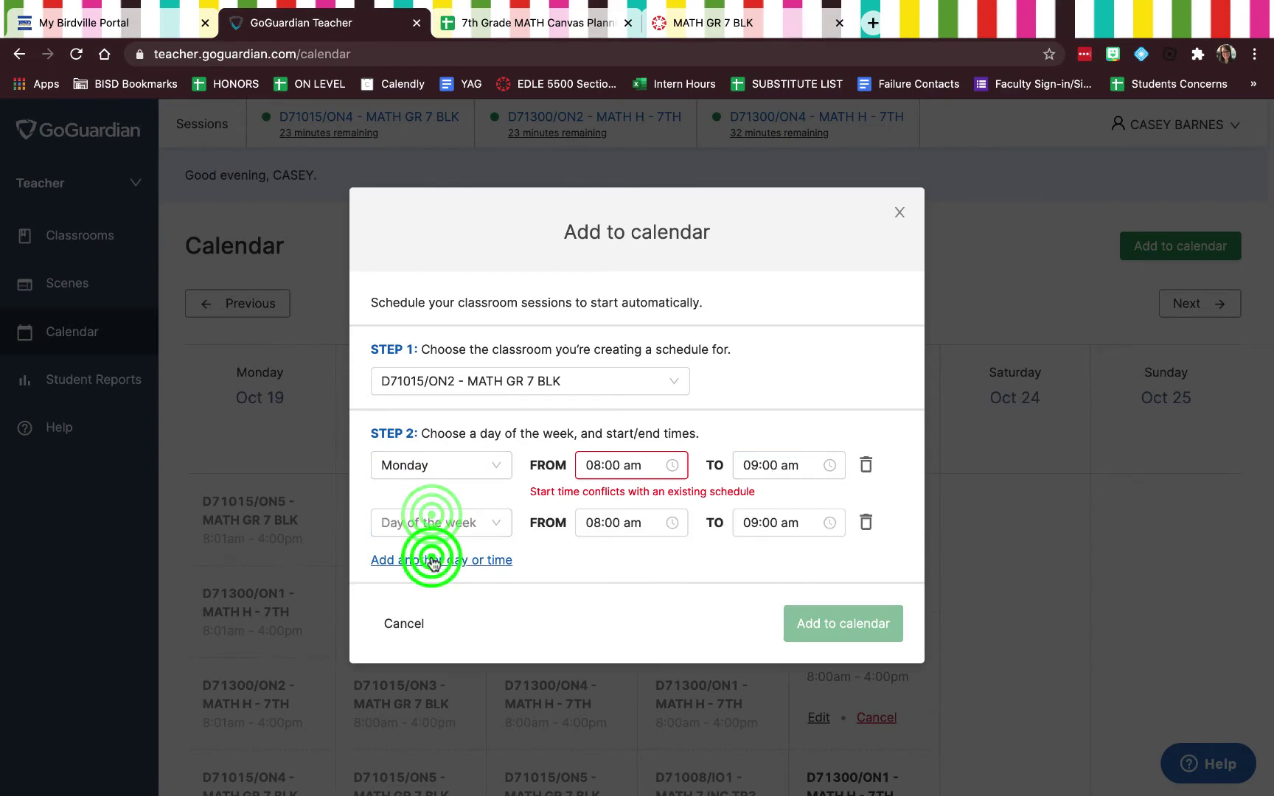
left_click(435, 596)
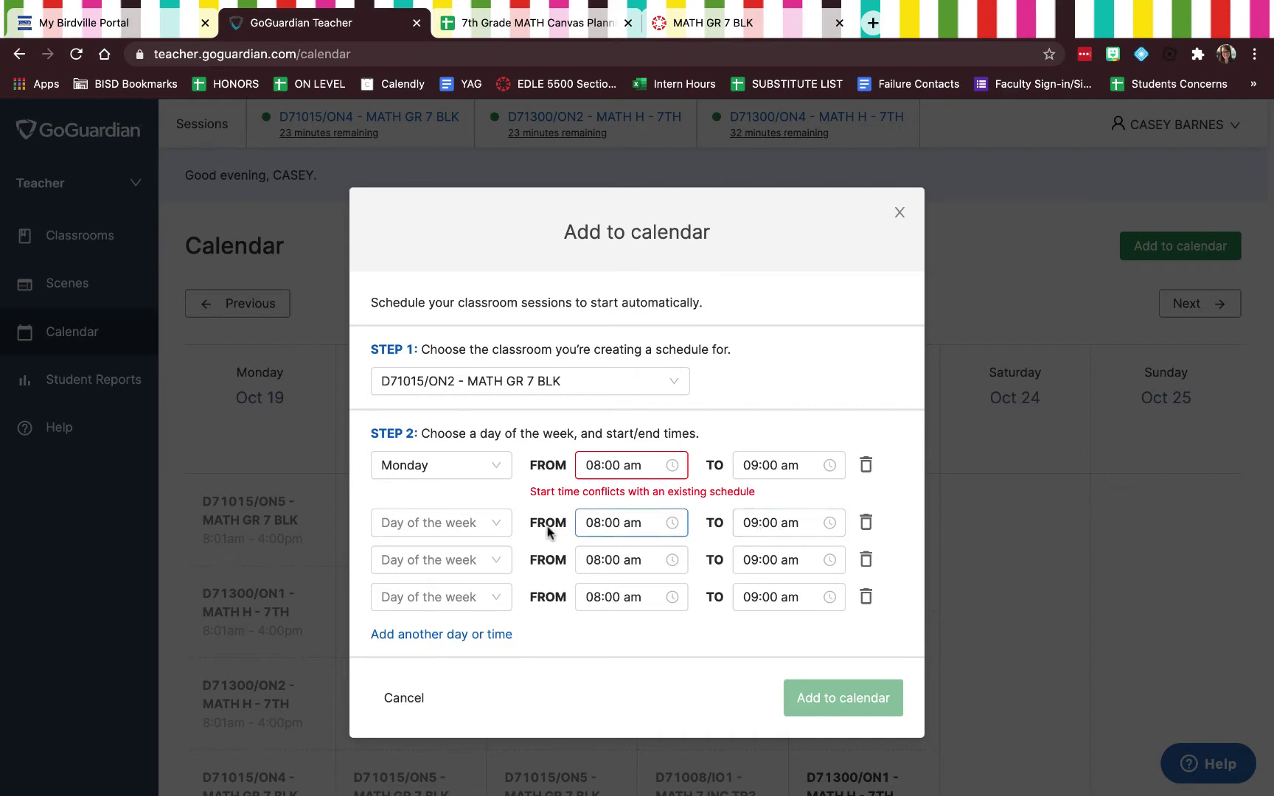
- Look through the schedule's classroom choices and time options, and cancel the new schedule
left_click(553, 383)
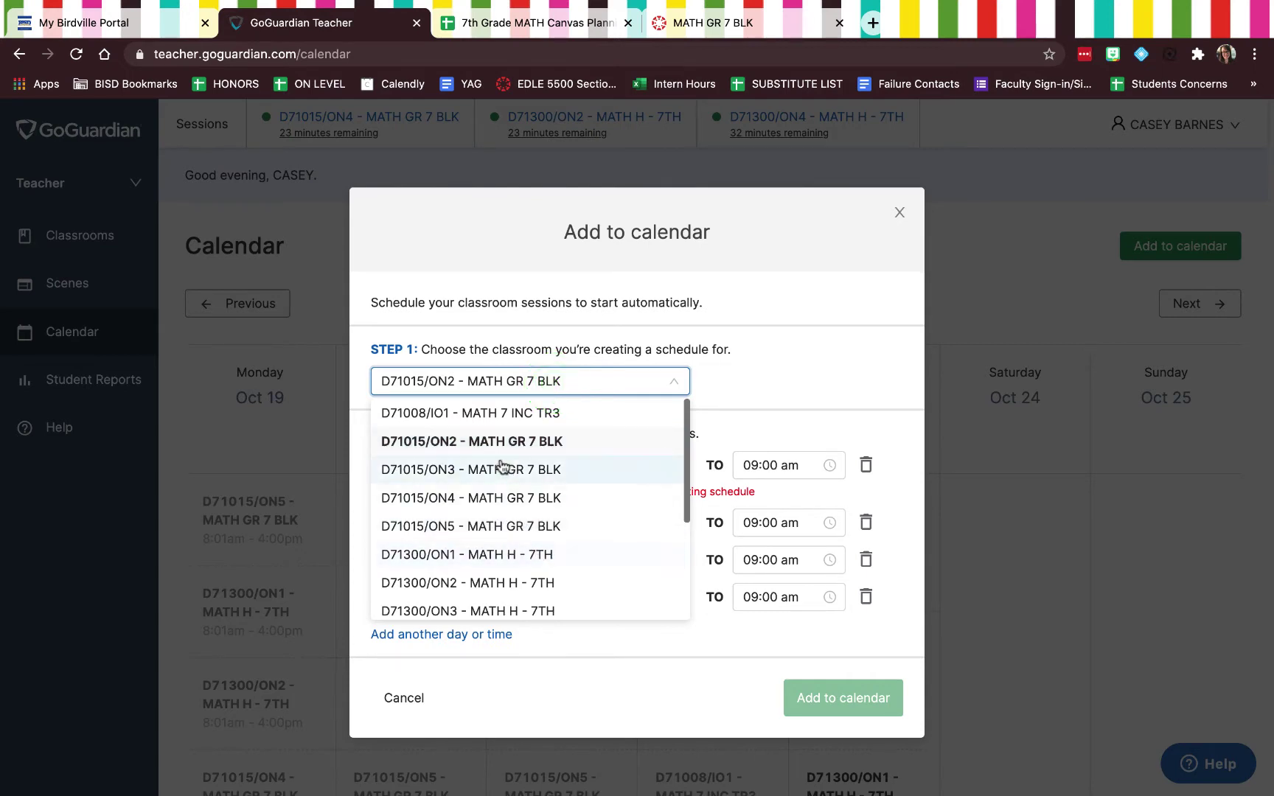
scroll(487, 579, "down", 1)
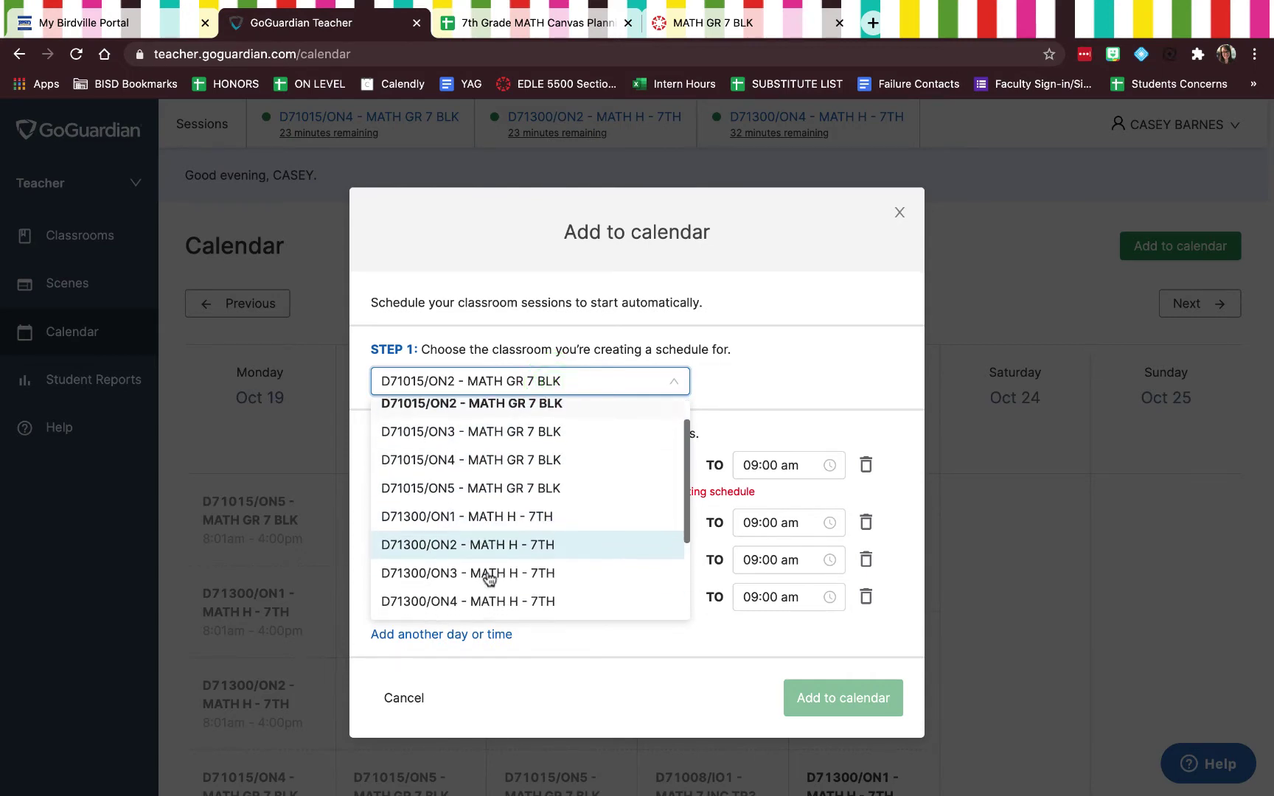
scroll(487, 579, "up", 1)
left_click(514, 447)
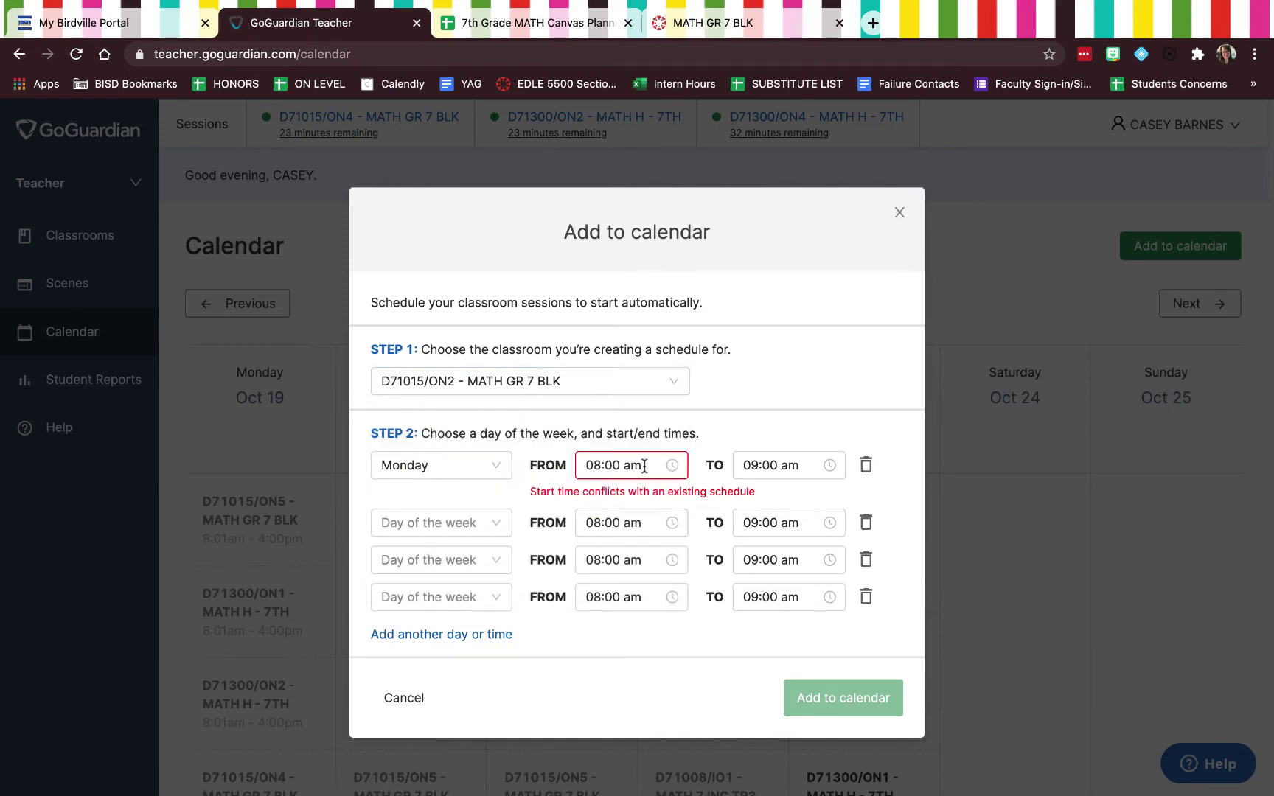
left_click(788, 466)
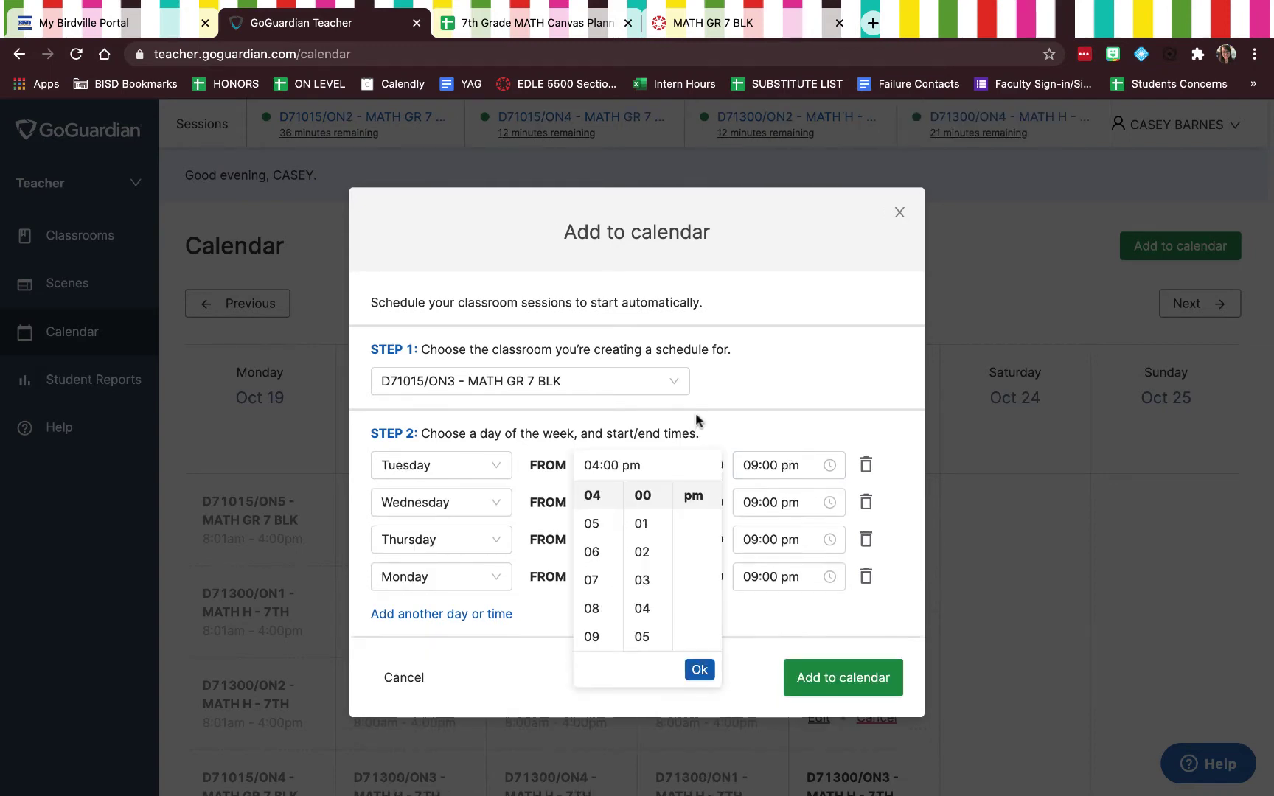
left_click(696, 412)
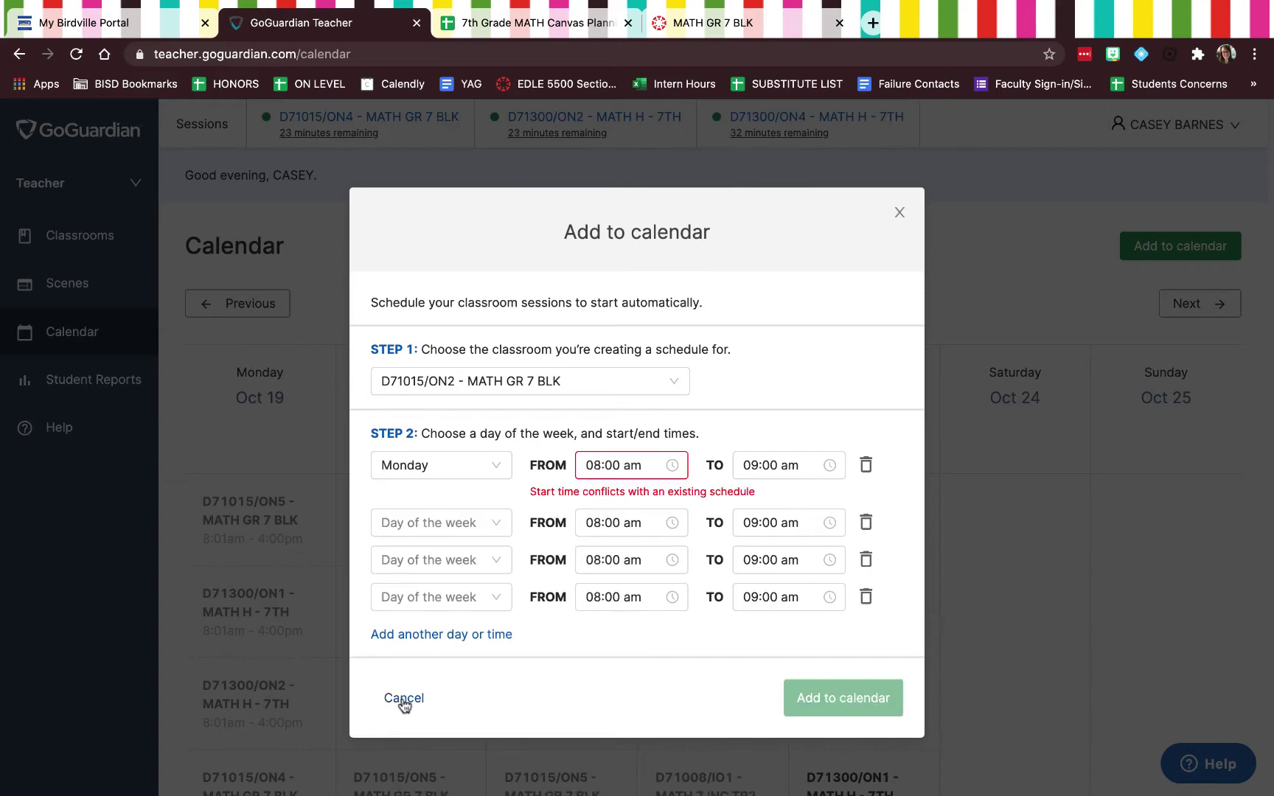
left_click(398, 698)
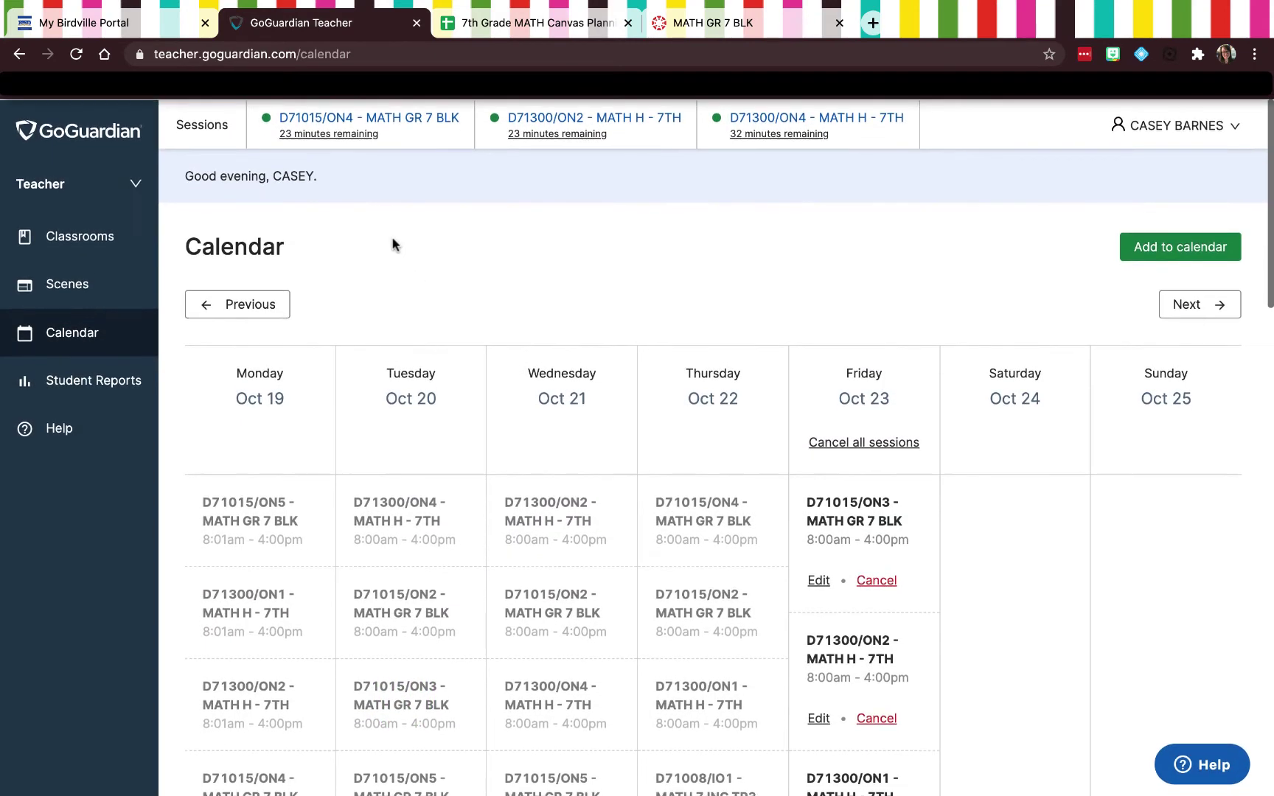
- Start a 45-minute session with no scene for classroom D71015/ON2 - MATH GR 7 BLK
left_click(72, 237)
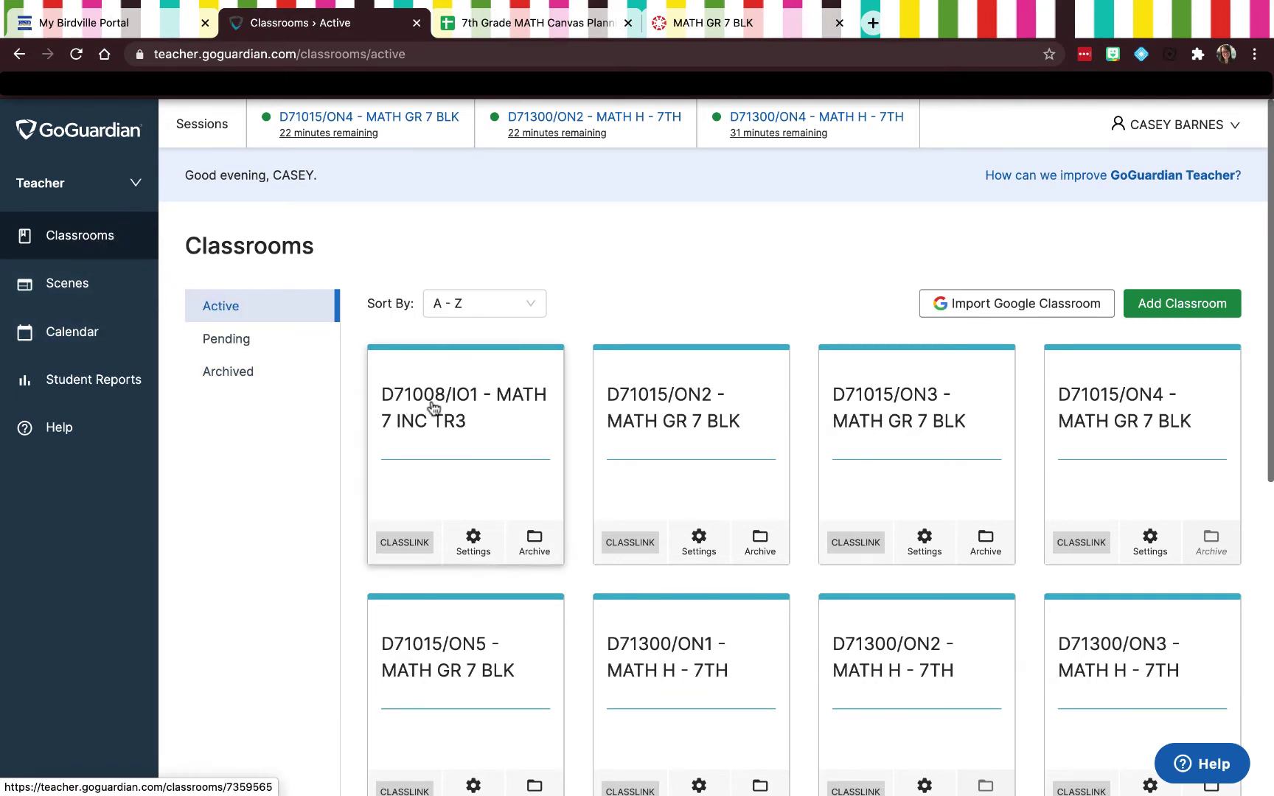
left_click(703, 436)
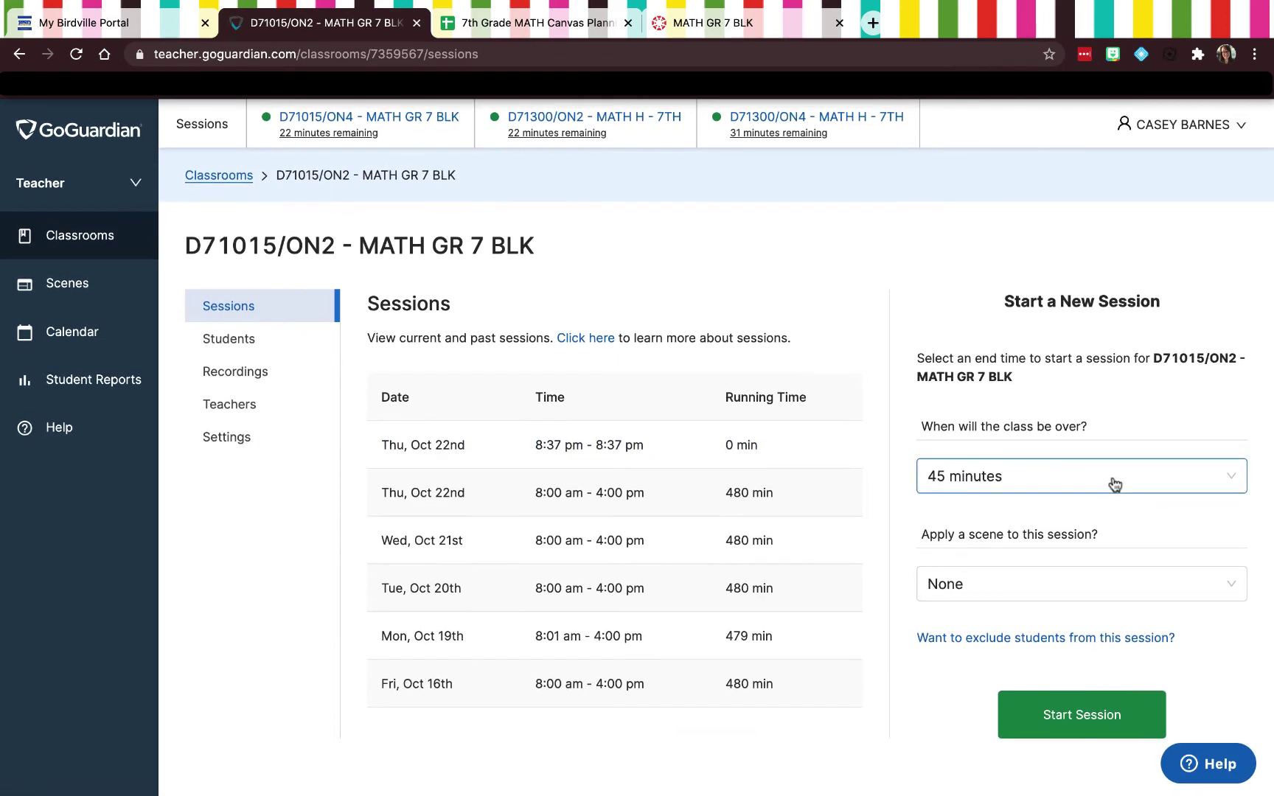
left_click(1114, 484)
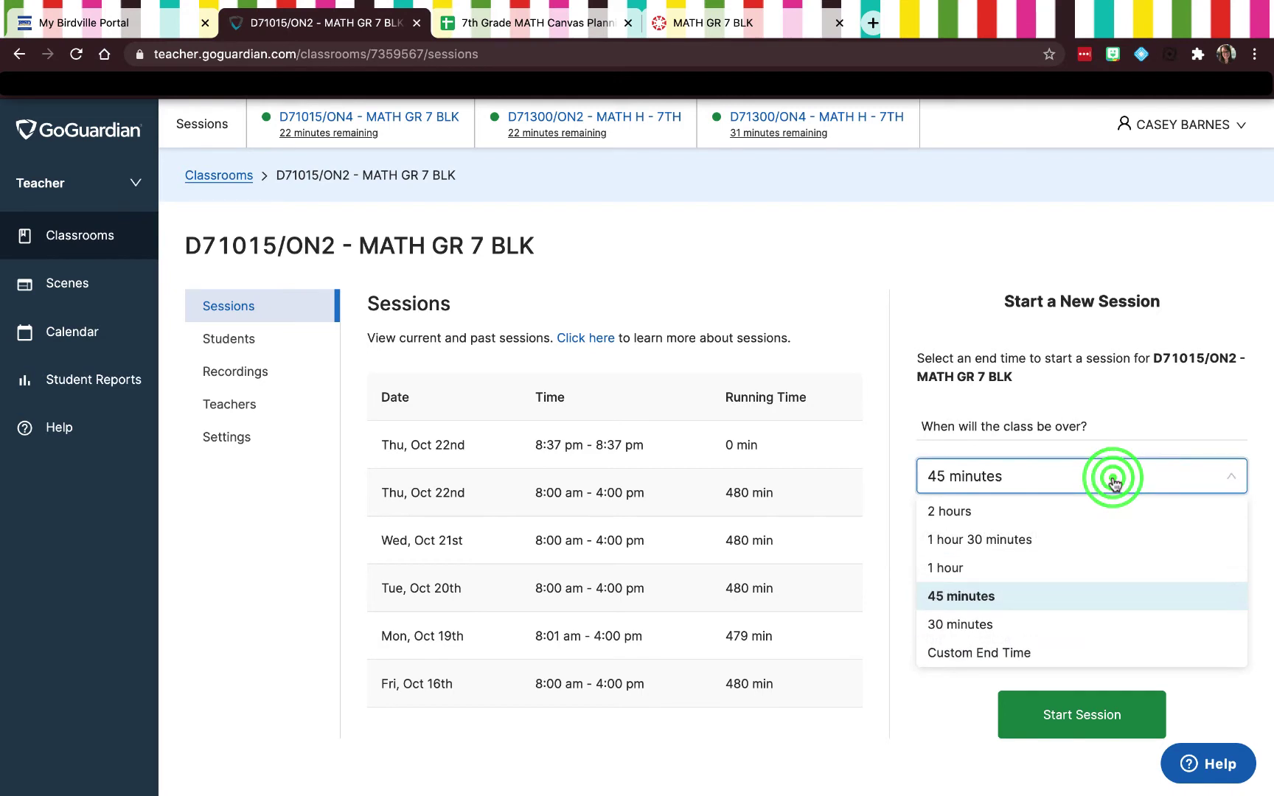
left_click(1115, 484)
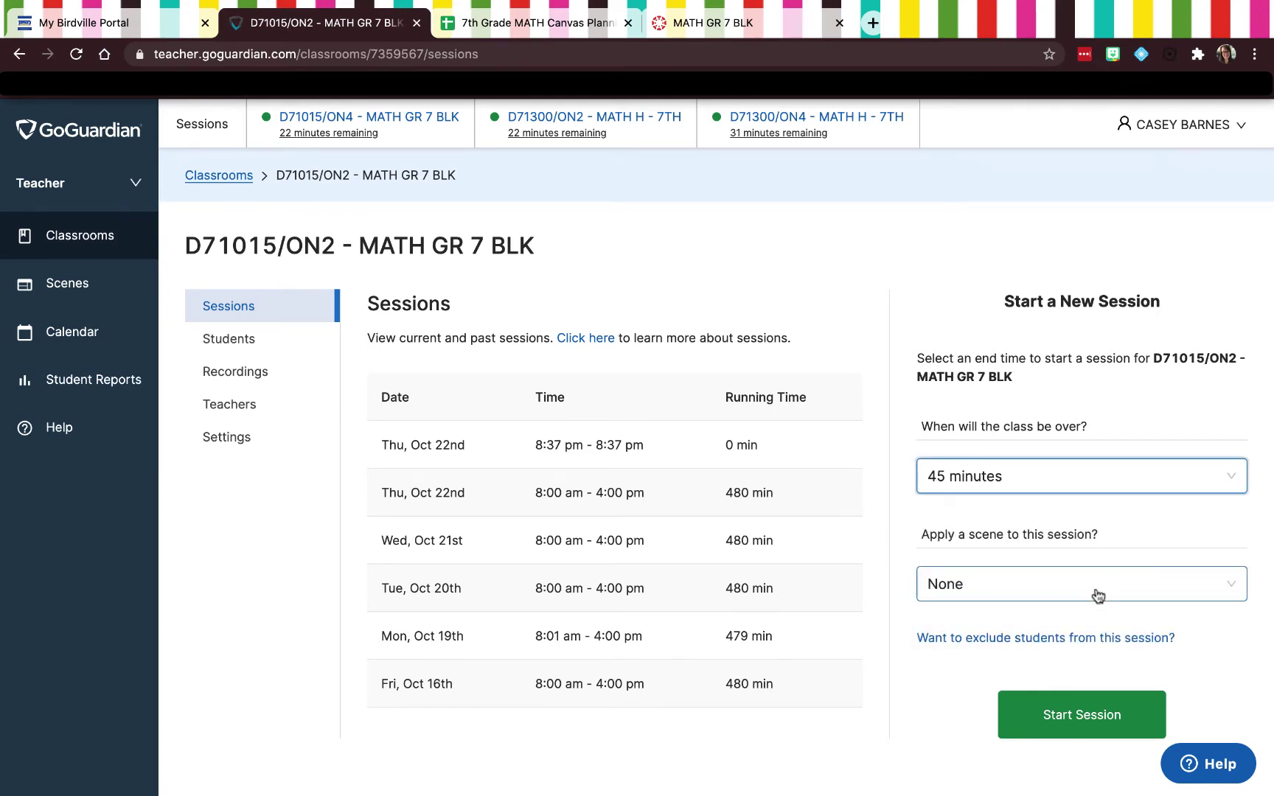
left_click(1097, 595)
left_click(1098, 594)
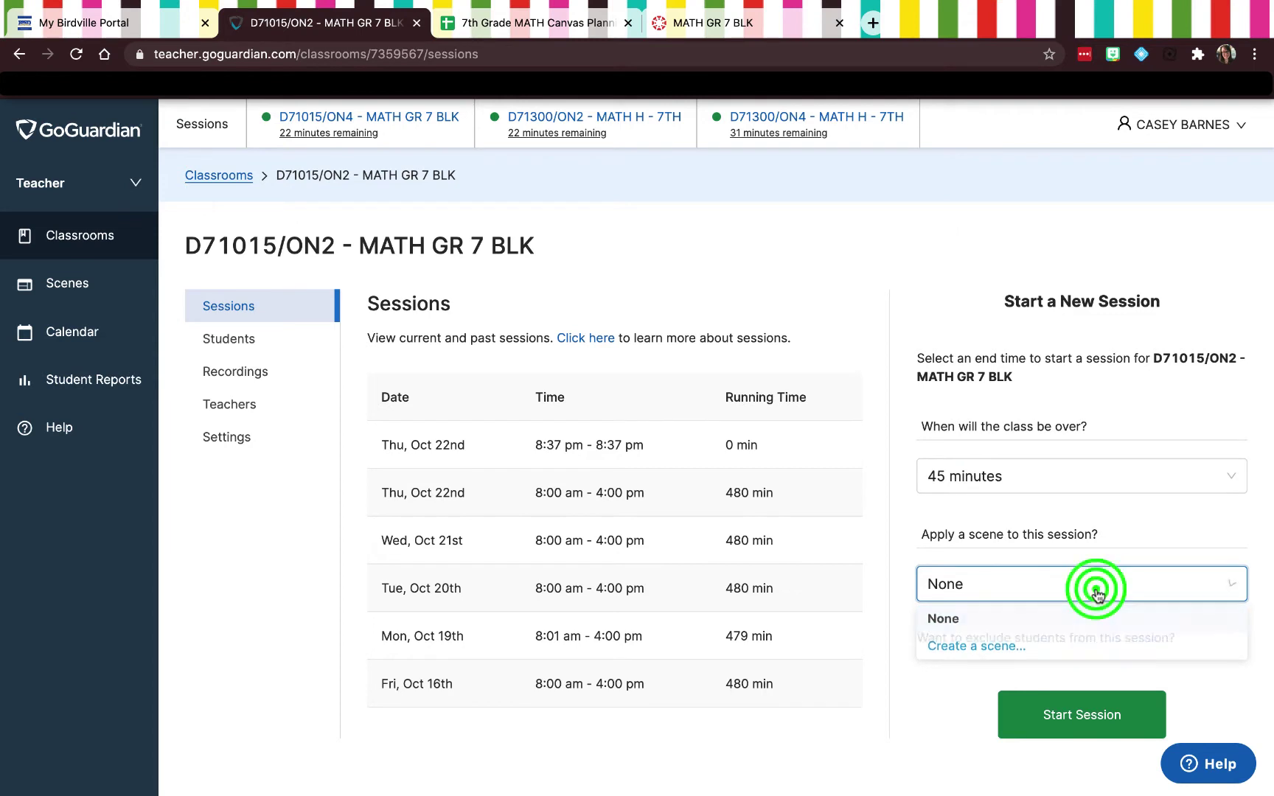
left_click(1090, 729)
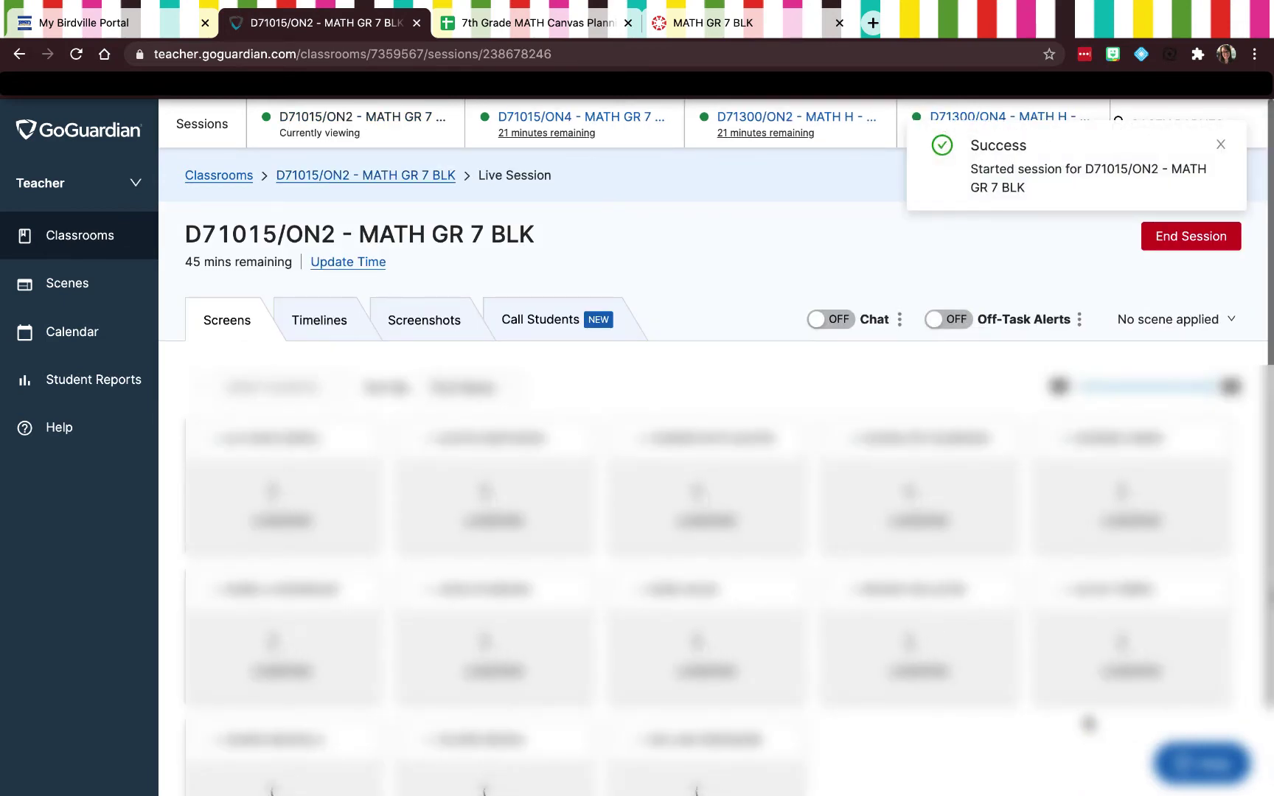
scroll(788, 399, "down", 1)
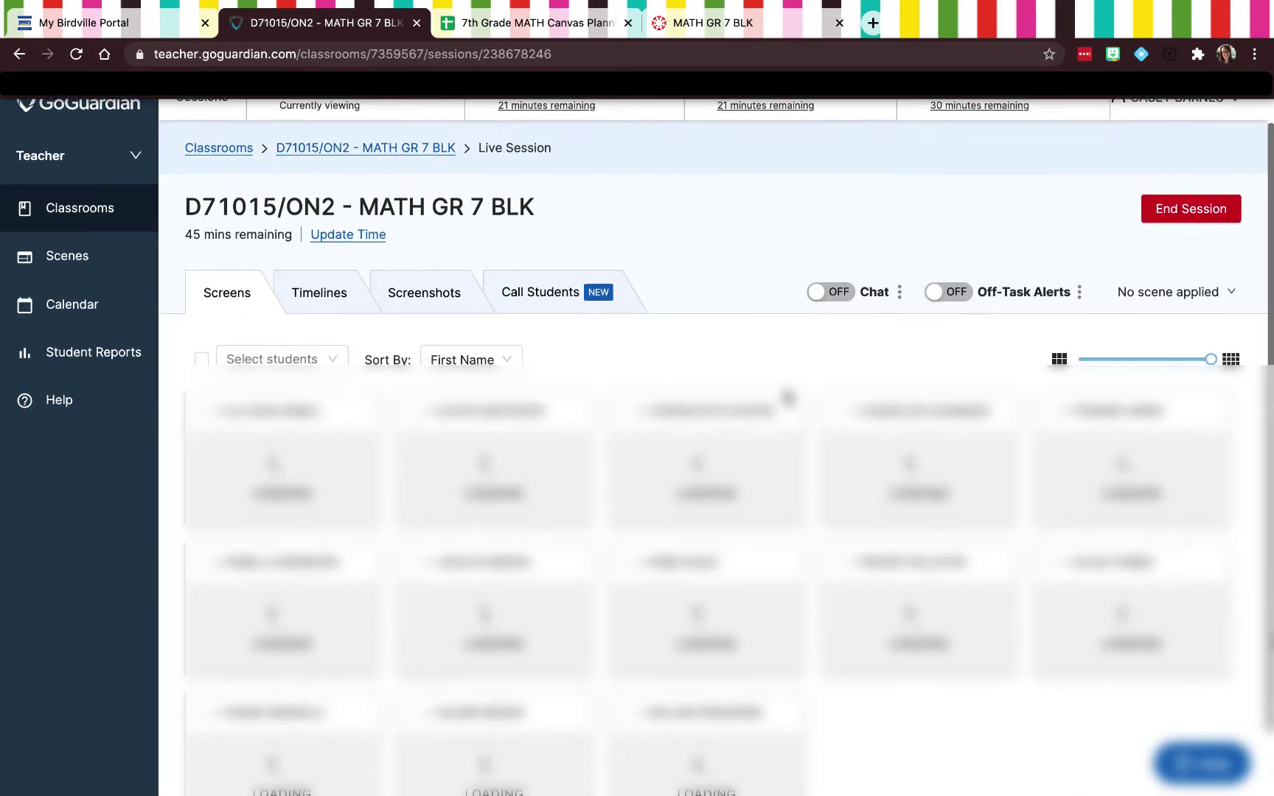
scroll(788, 399, "up", 1)
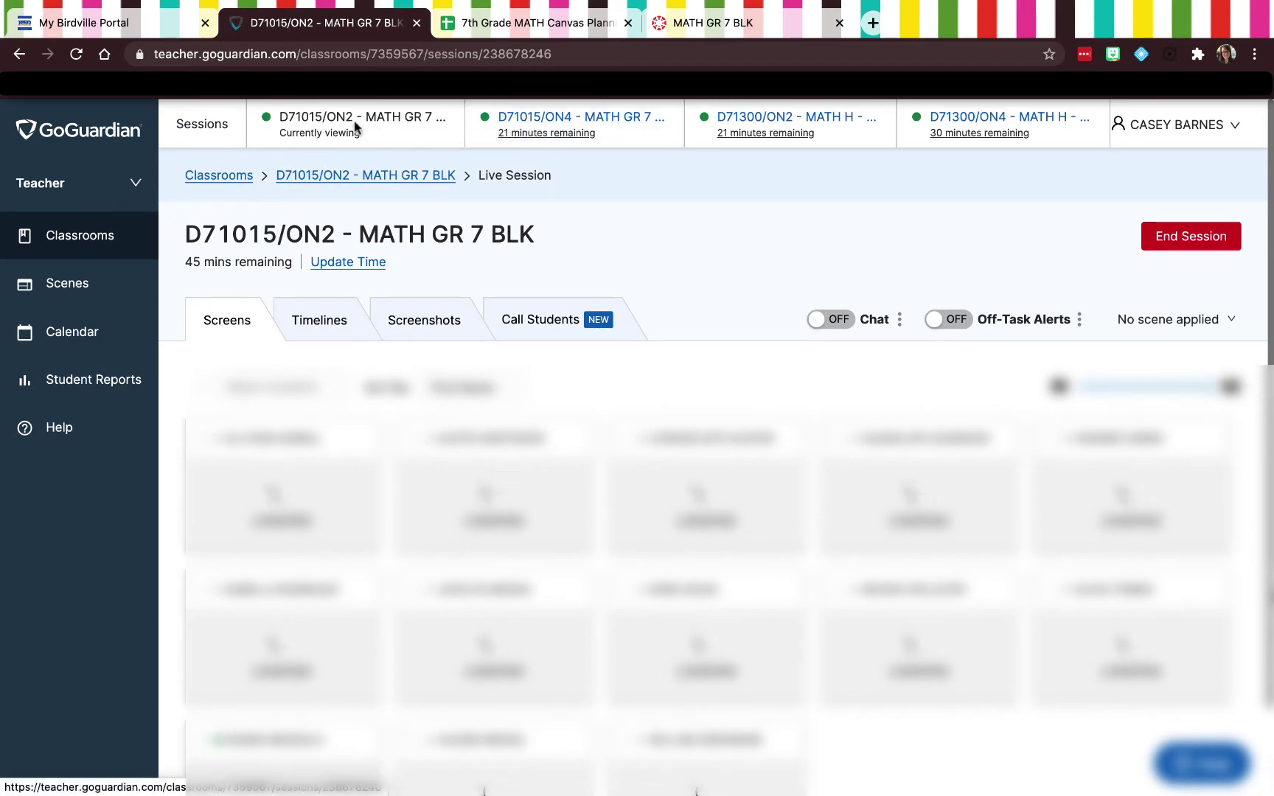
- Open the live session of D71015/ON4 - MATH GR 7 BLK and examine an online student's screen activity and chat
left_click(576, 140)
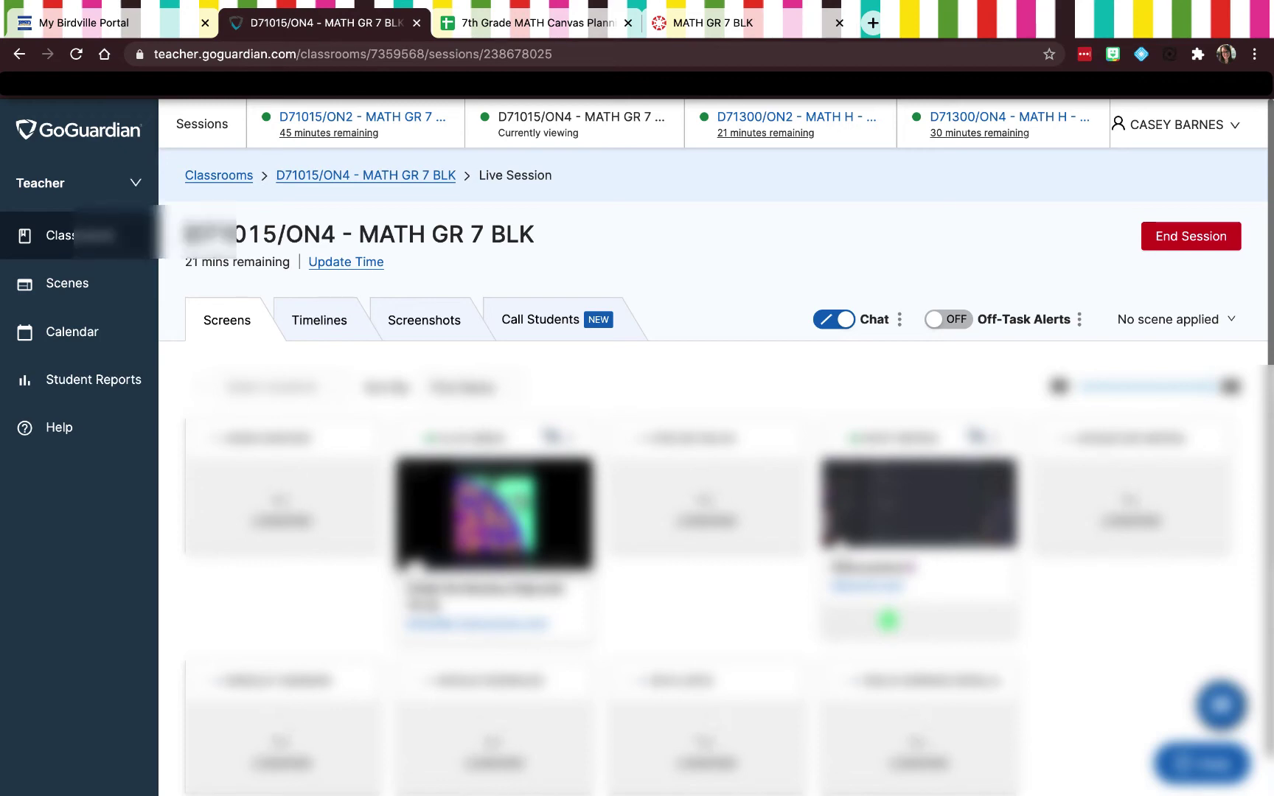
left_click(519, 492)
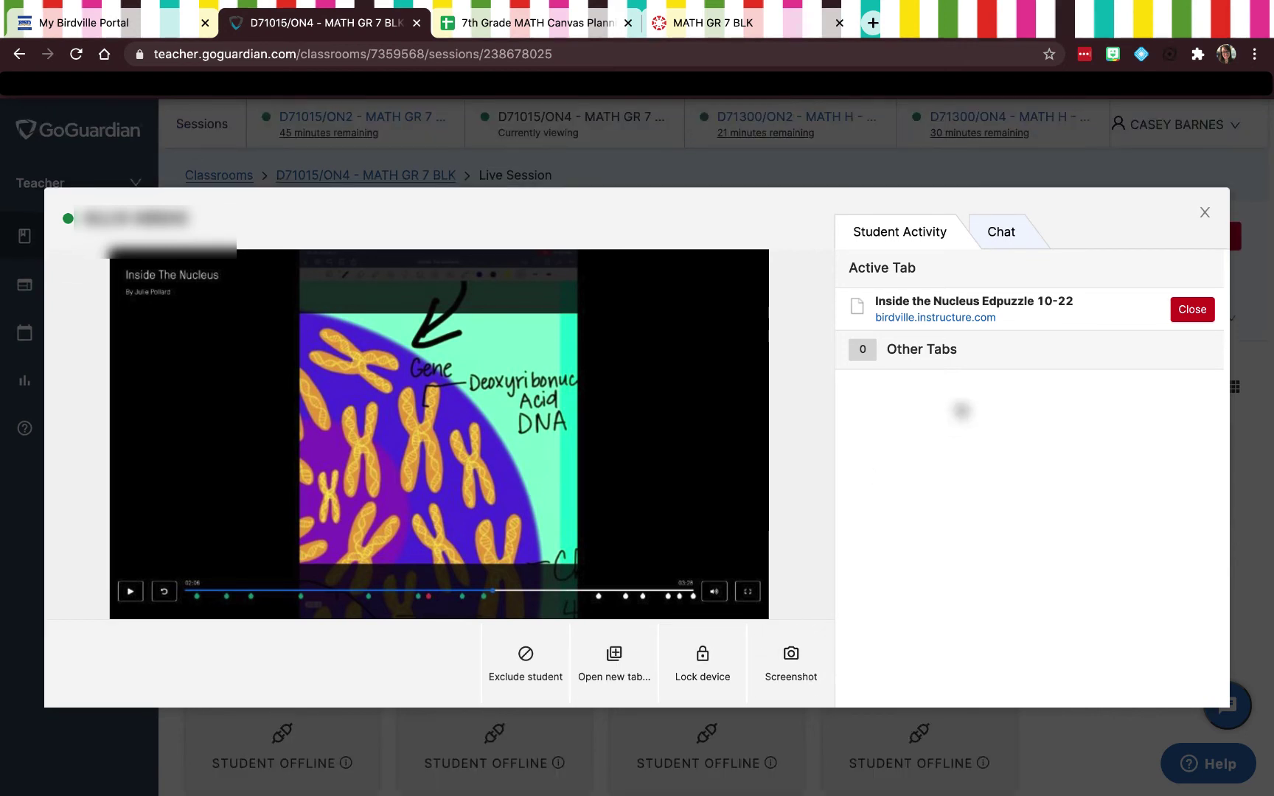
left_click(1005, 236)
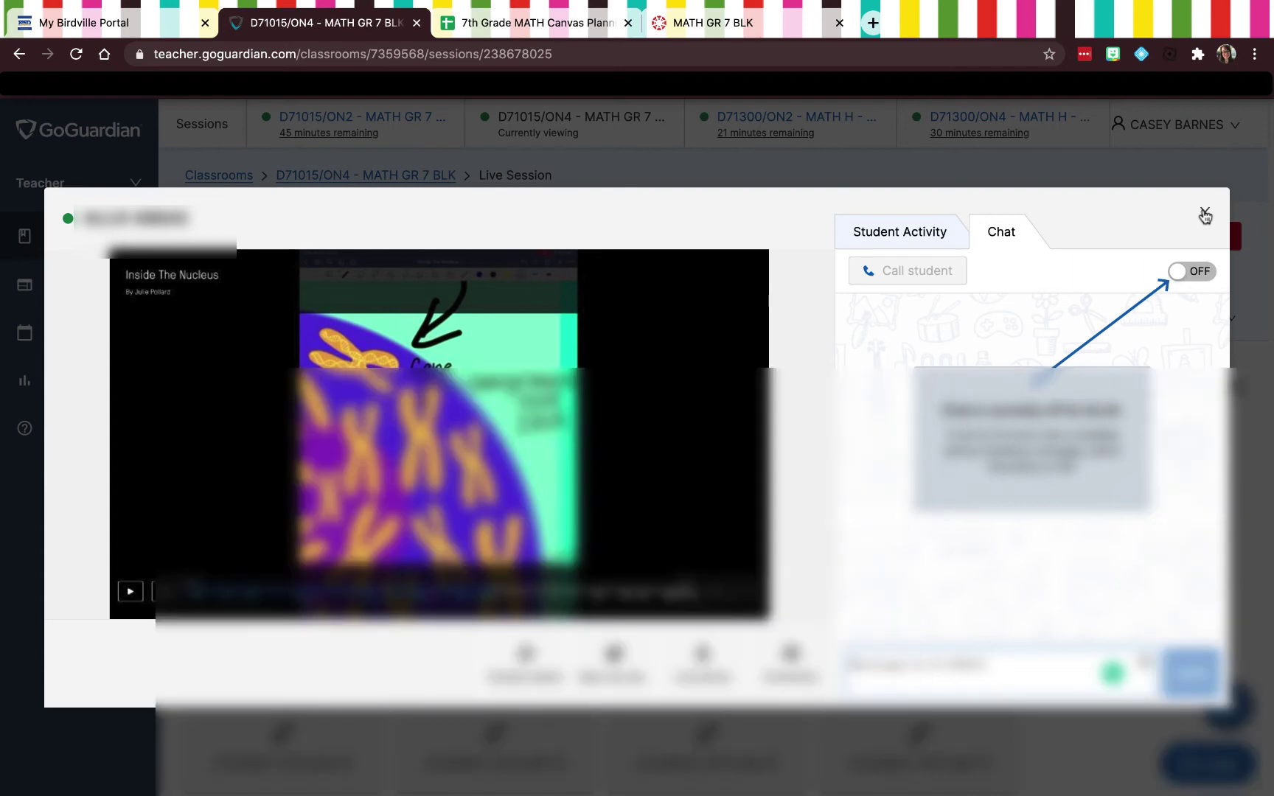
left_click(1205, 215)
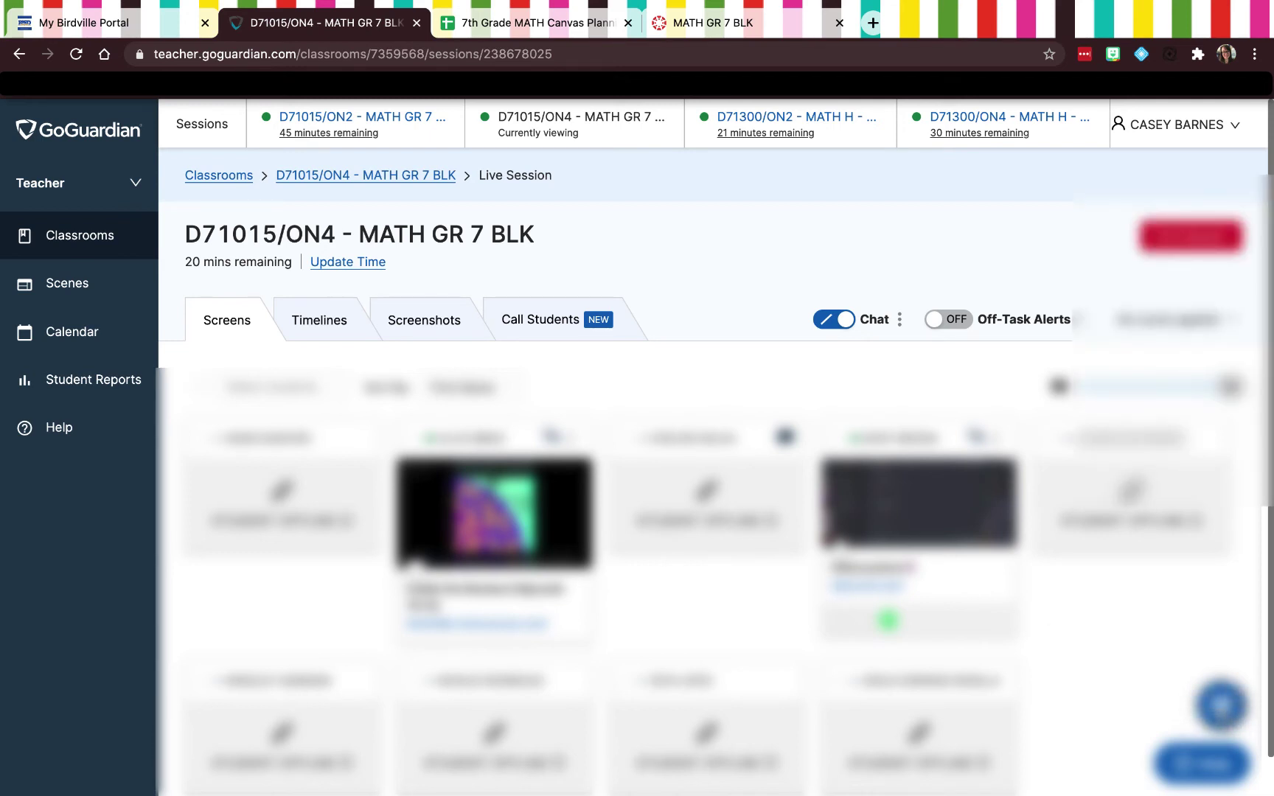
- View the session's list of student chat conversations, close it and look over the student screens
left_click(1222, 713)
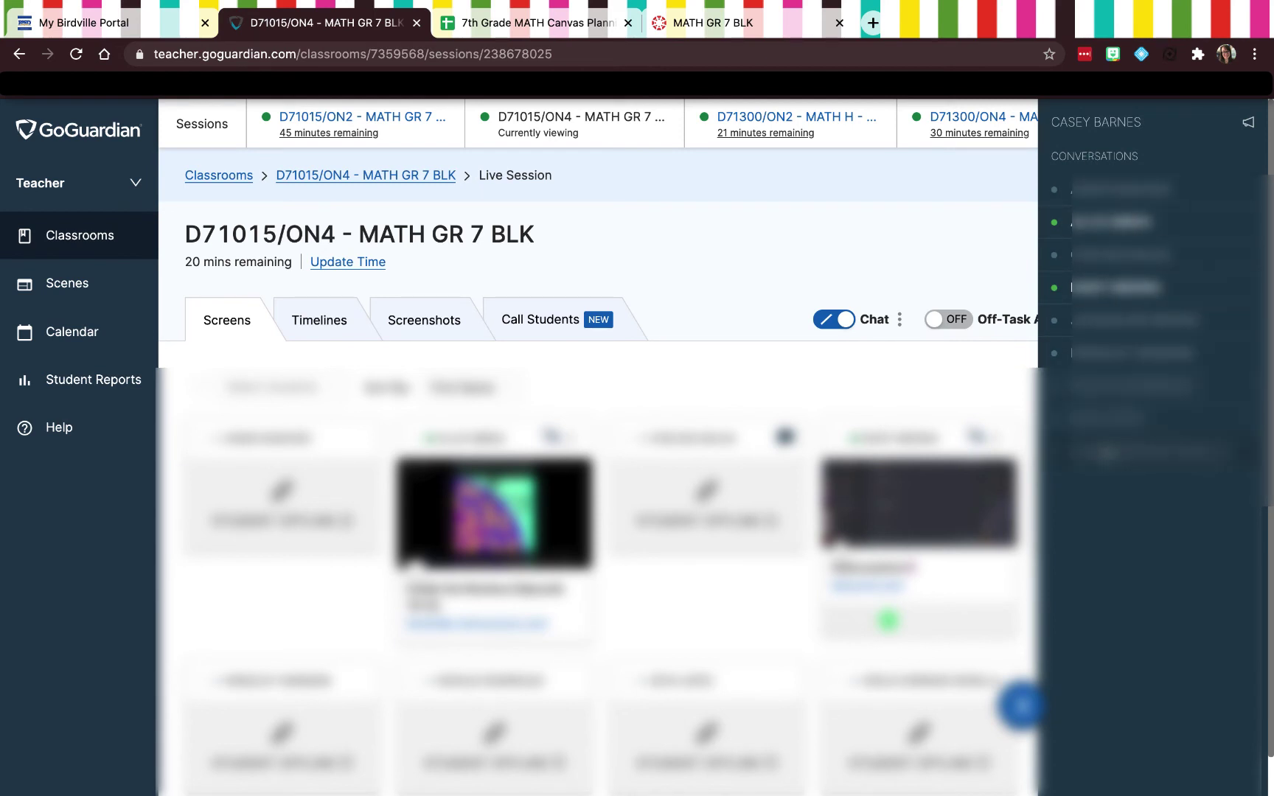
left_click(960, 246)
left_click(1021, 705)
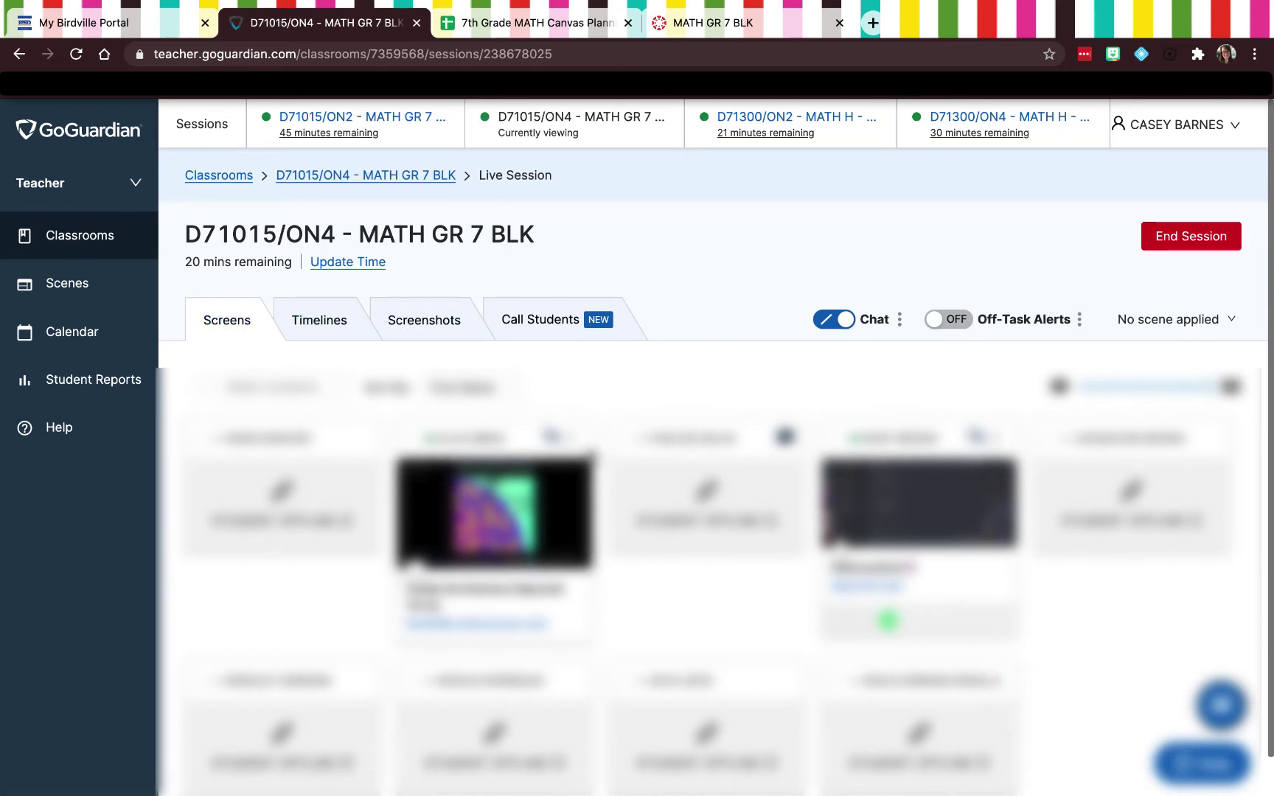
scroll(592, 455, "down", 1)
scroll(591, 456, "up", 1)
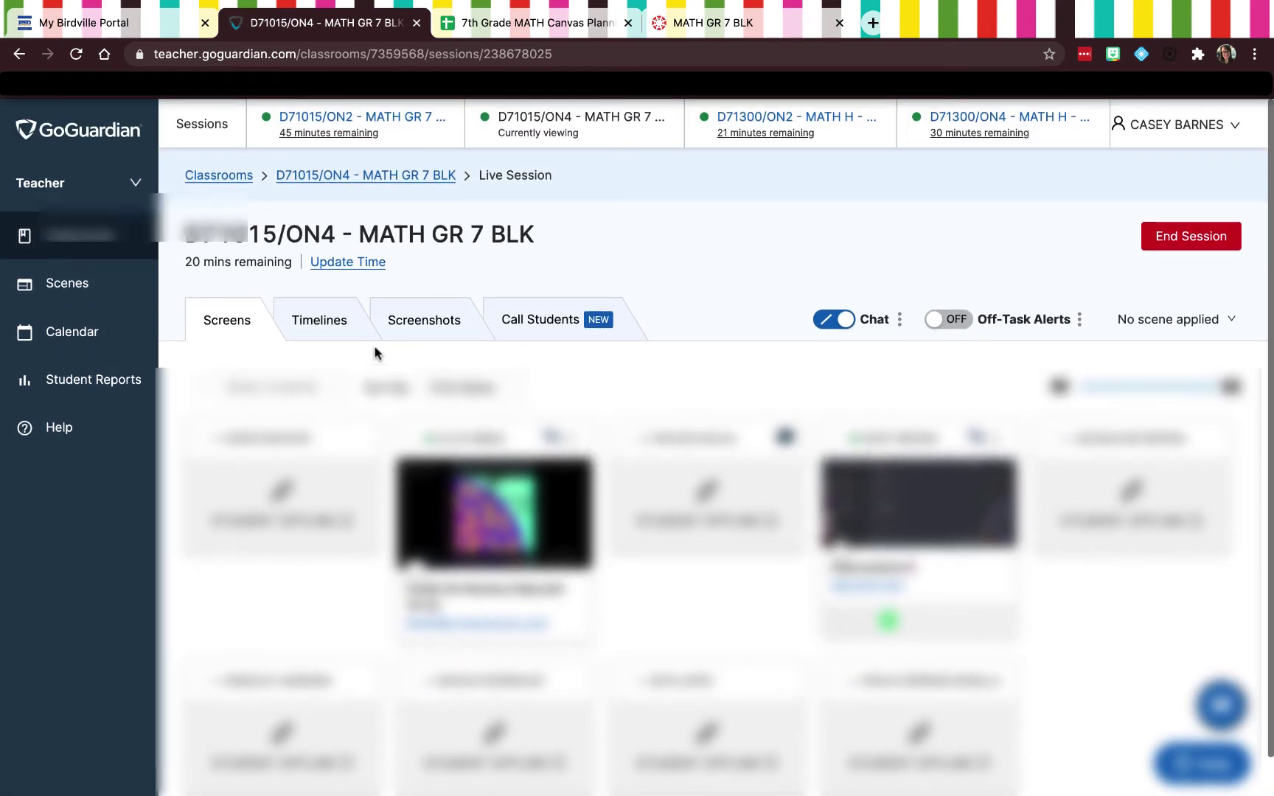
- Examine the screens and open browser tabs of the two online students one after the other, closing each student's details
left_click(493, 509)
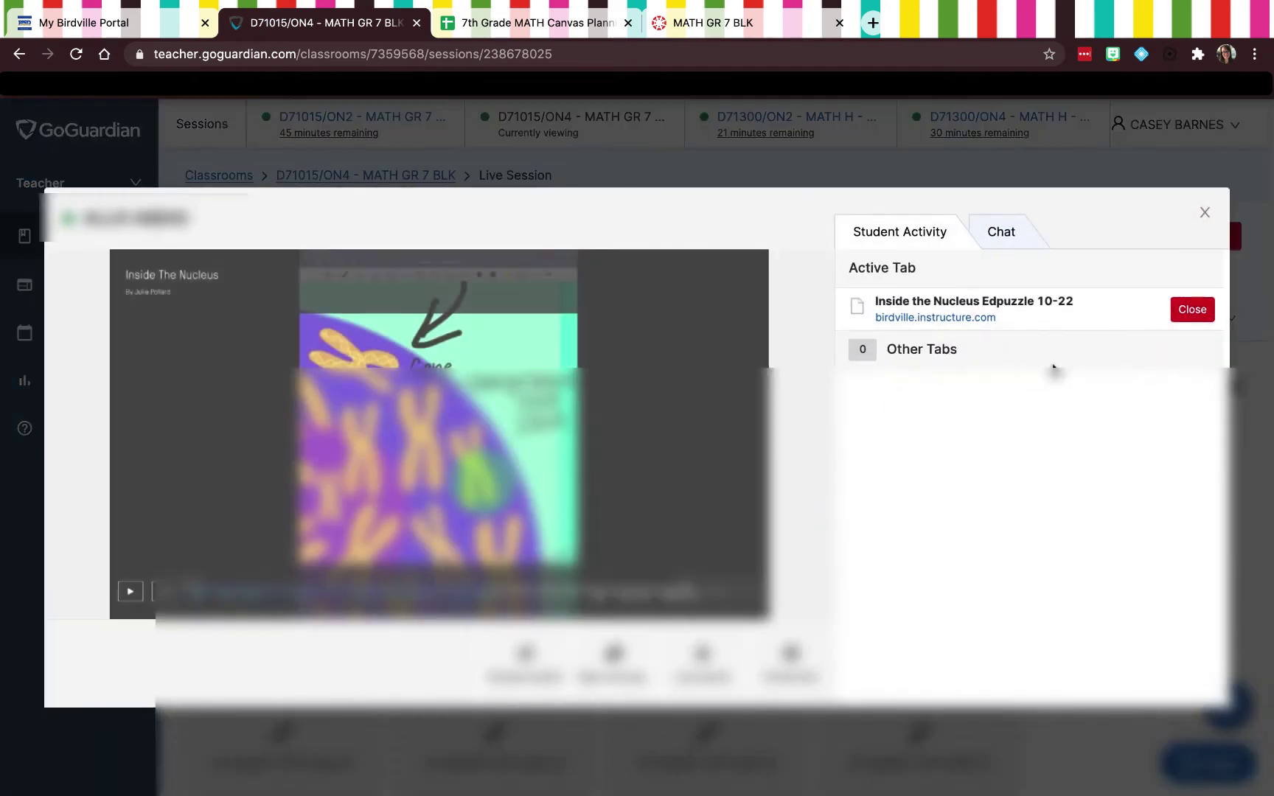
left_click(1207, 213)
left_click(916, 492)
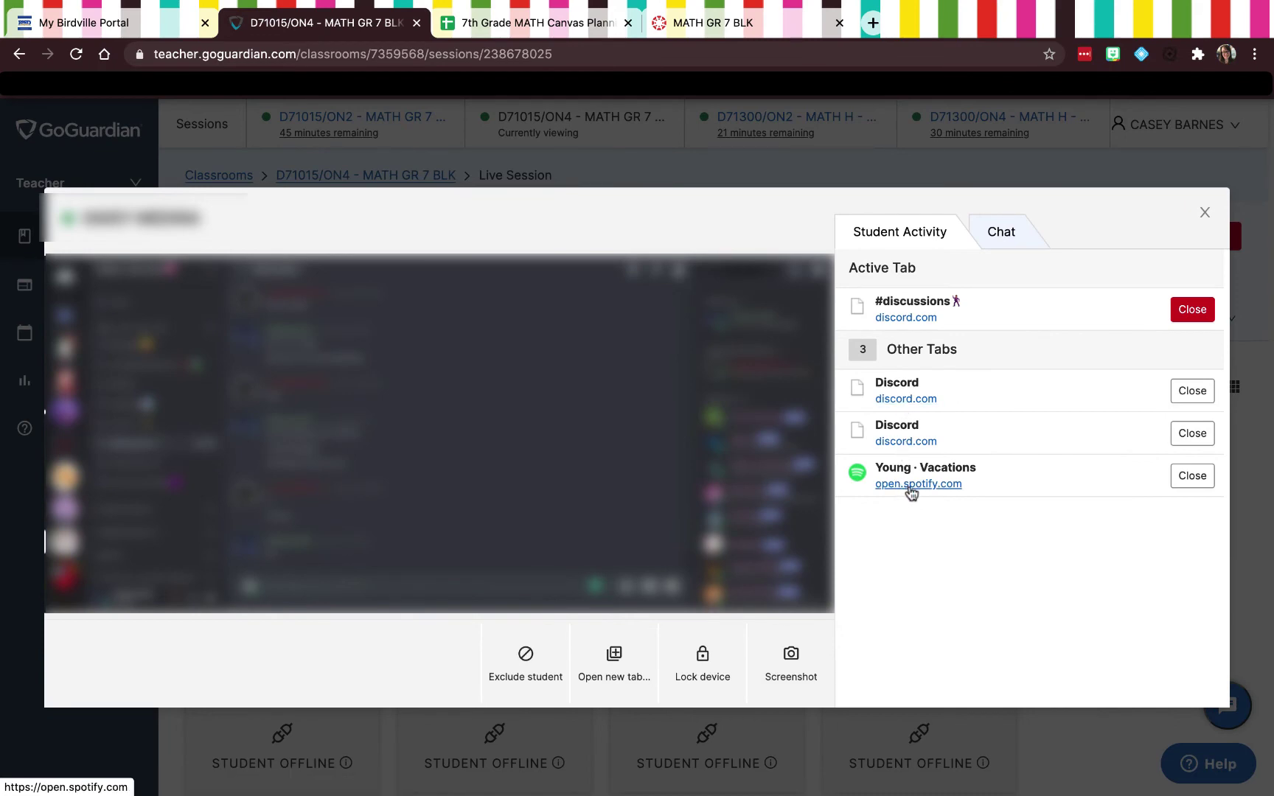
left_click(1207, 214)
- Review the session's student timelines back to about 8:50 pm and inspect the tab details of one student's activity
left_click(324, 326)
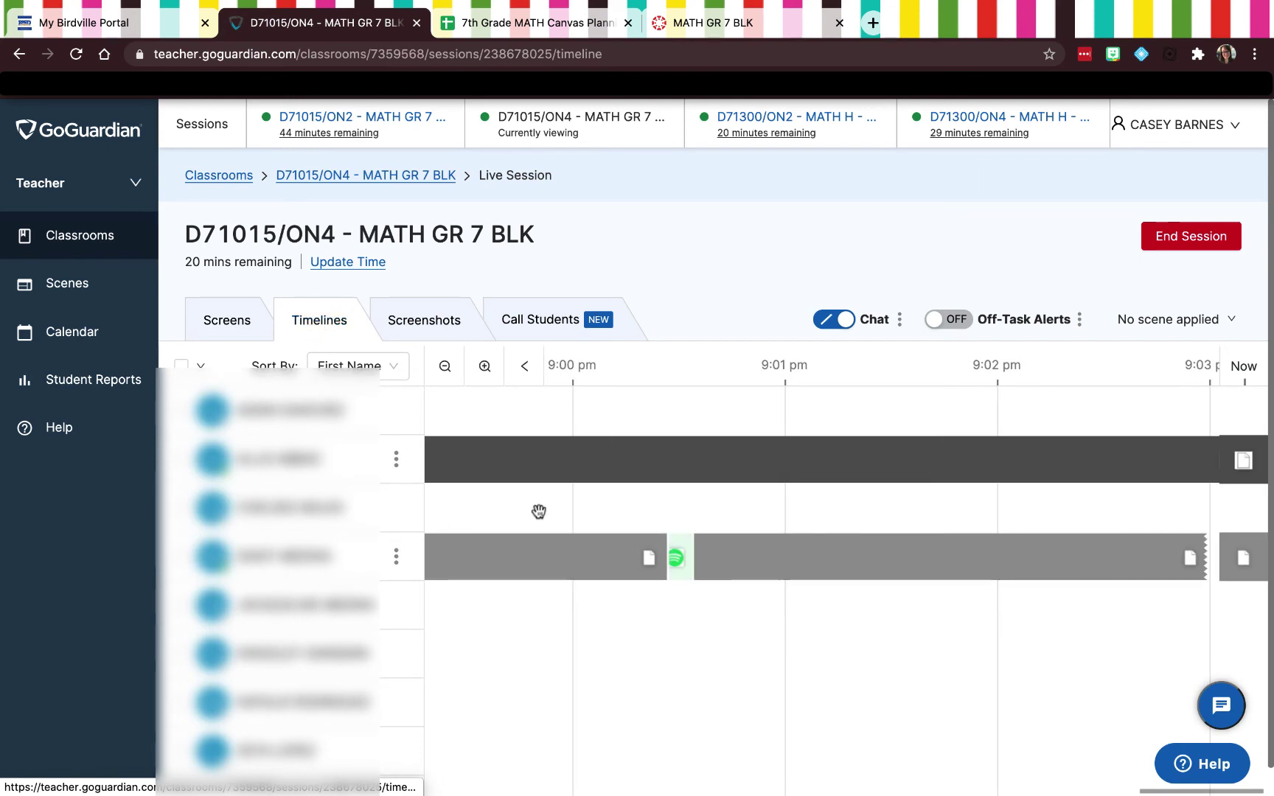
scroll(539, 511, "left", 10)
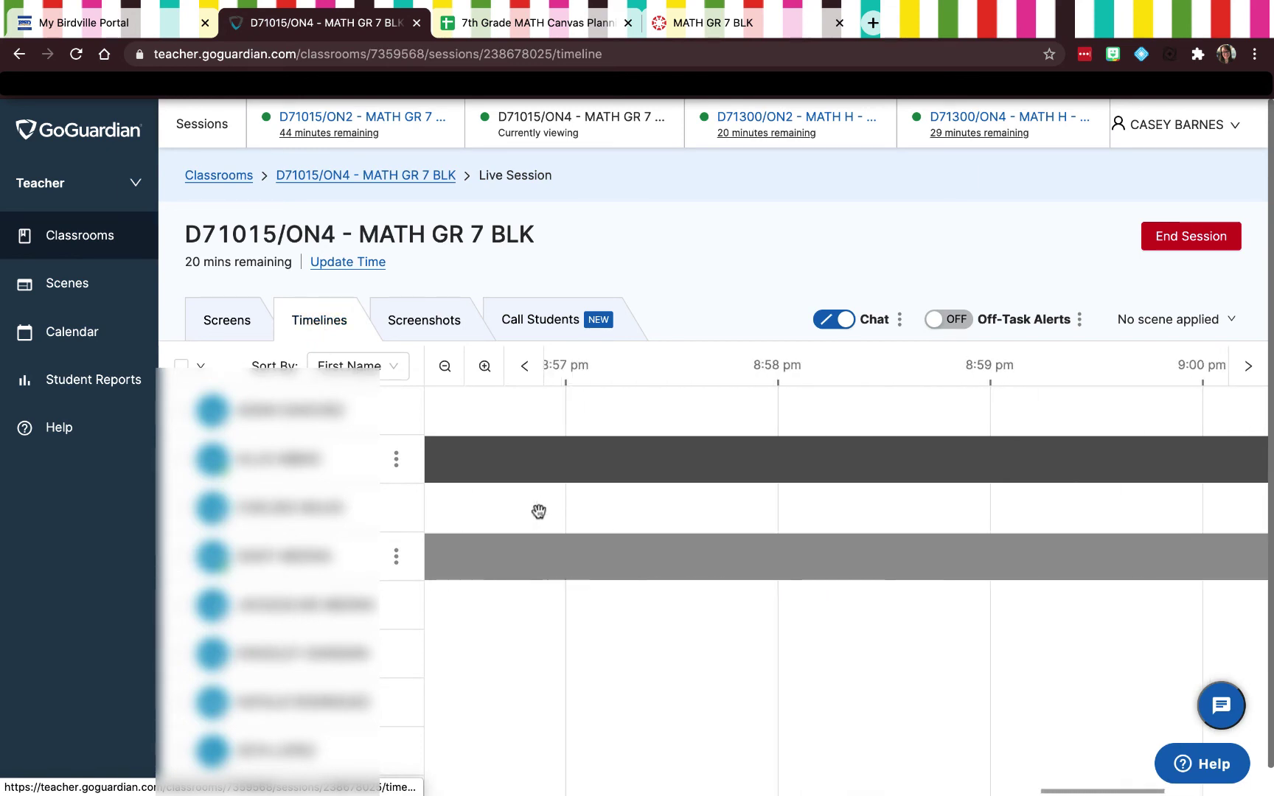
scroll(539, 511, "left", 15)
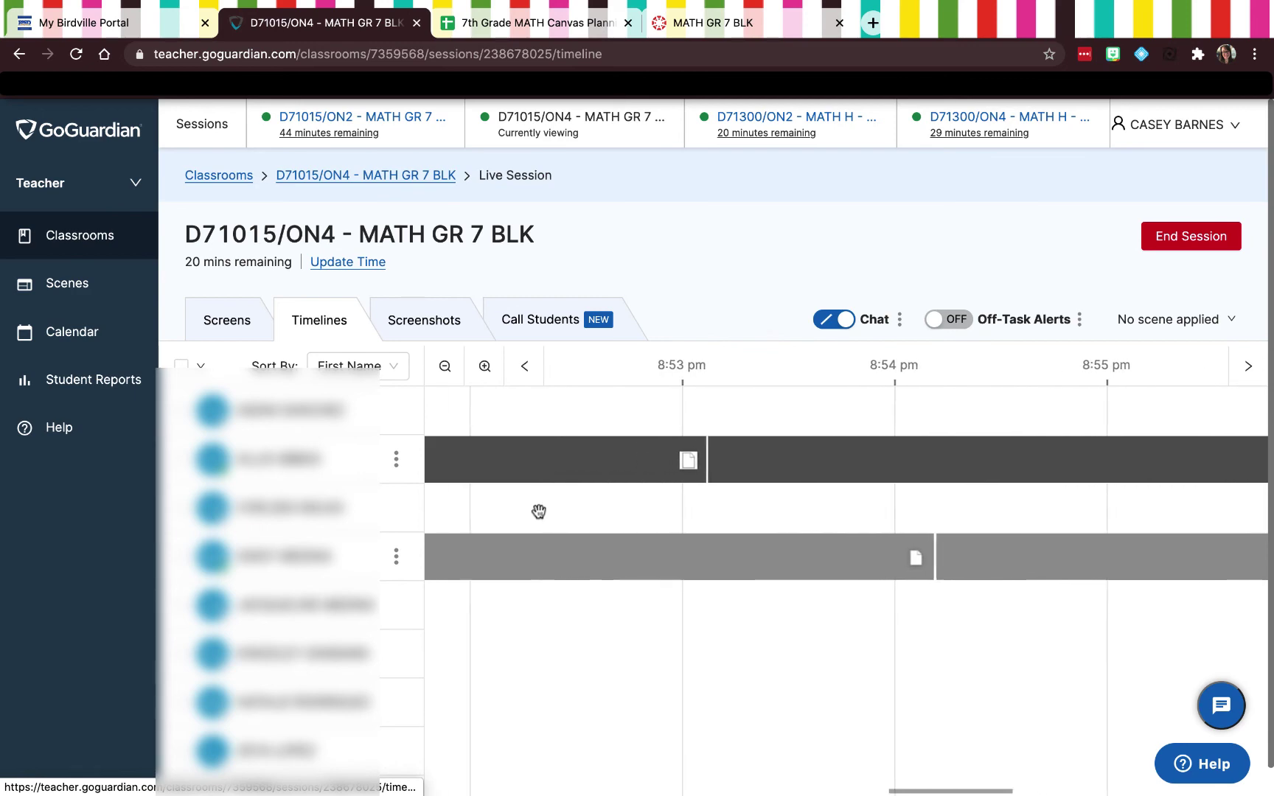
scroll(539, 511, "left", 1)
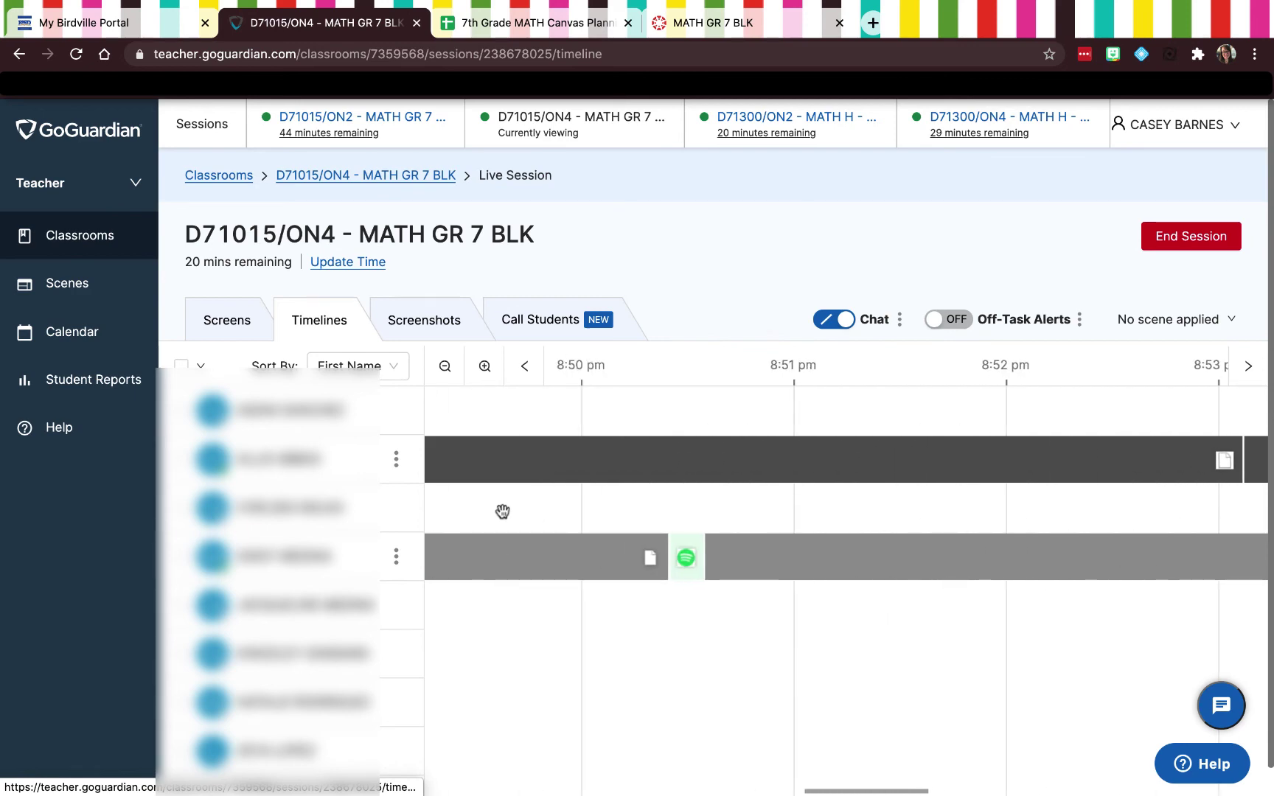
left_click(538, 467)
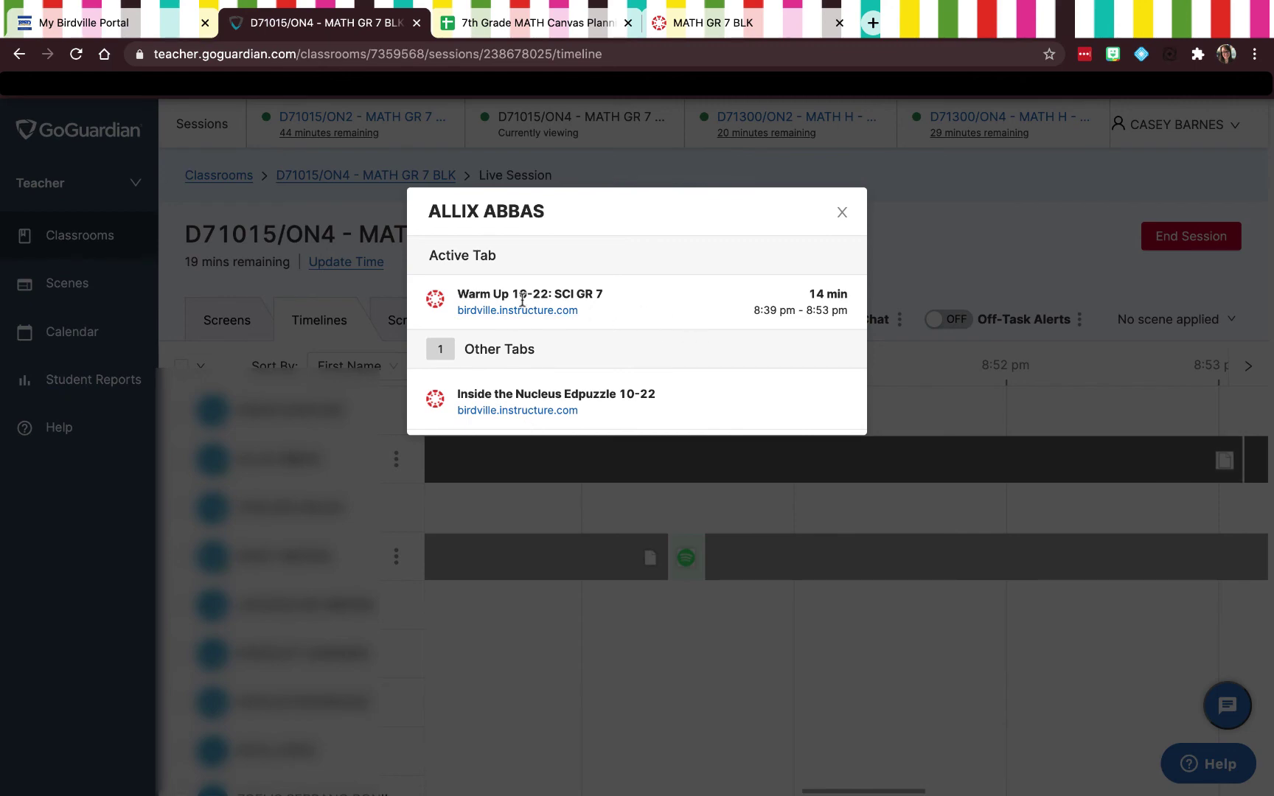
left_click(846, 213)
- View the Scenes page and start an individual student report for classroom D71300/ON1 - MATH H - 7TH
left_click(68, 283)
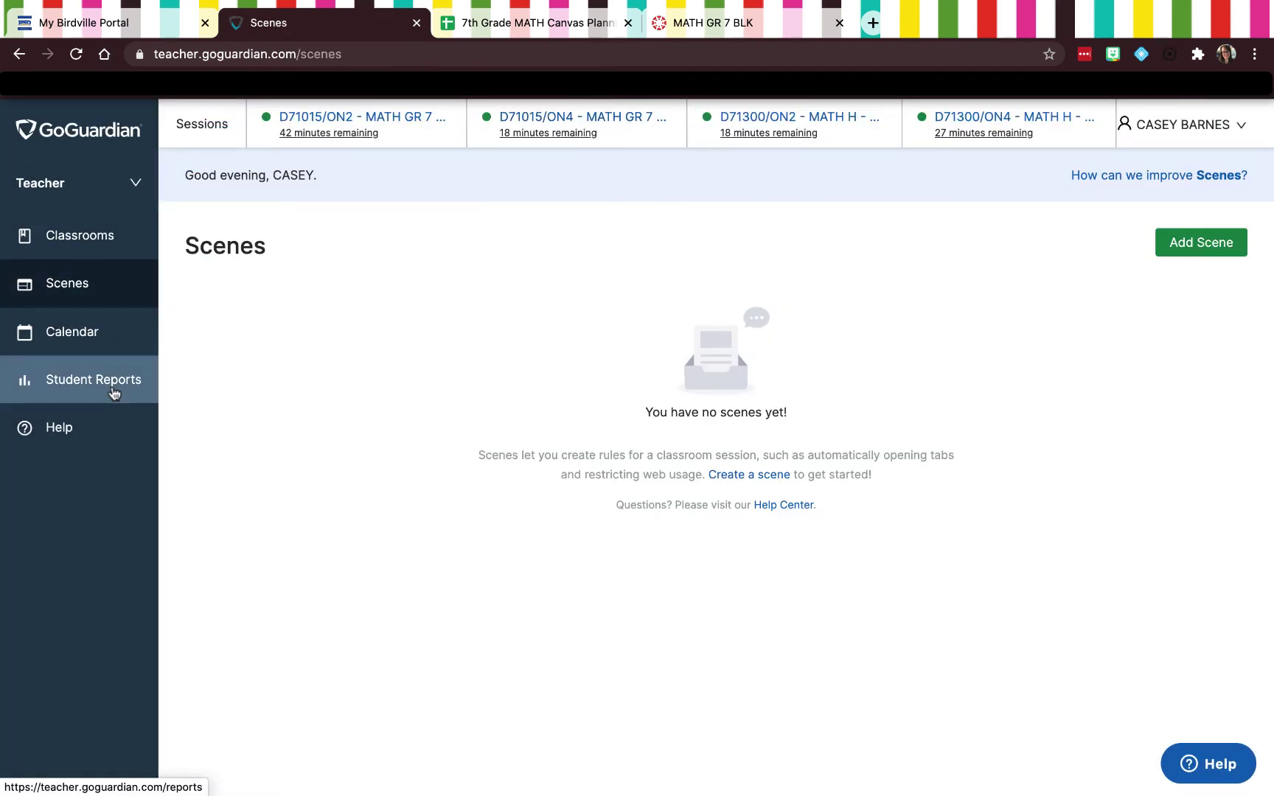
left_click(114, 392)
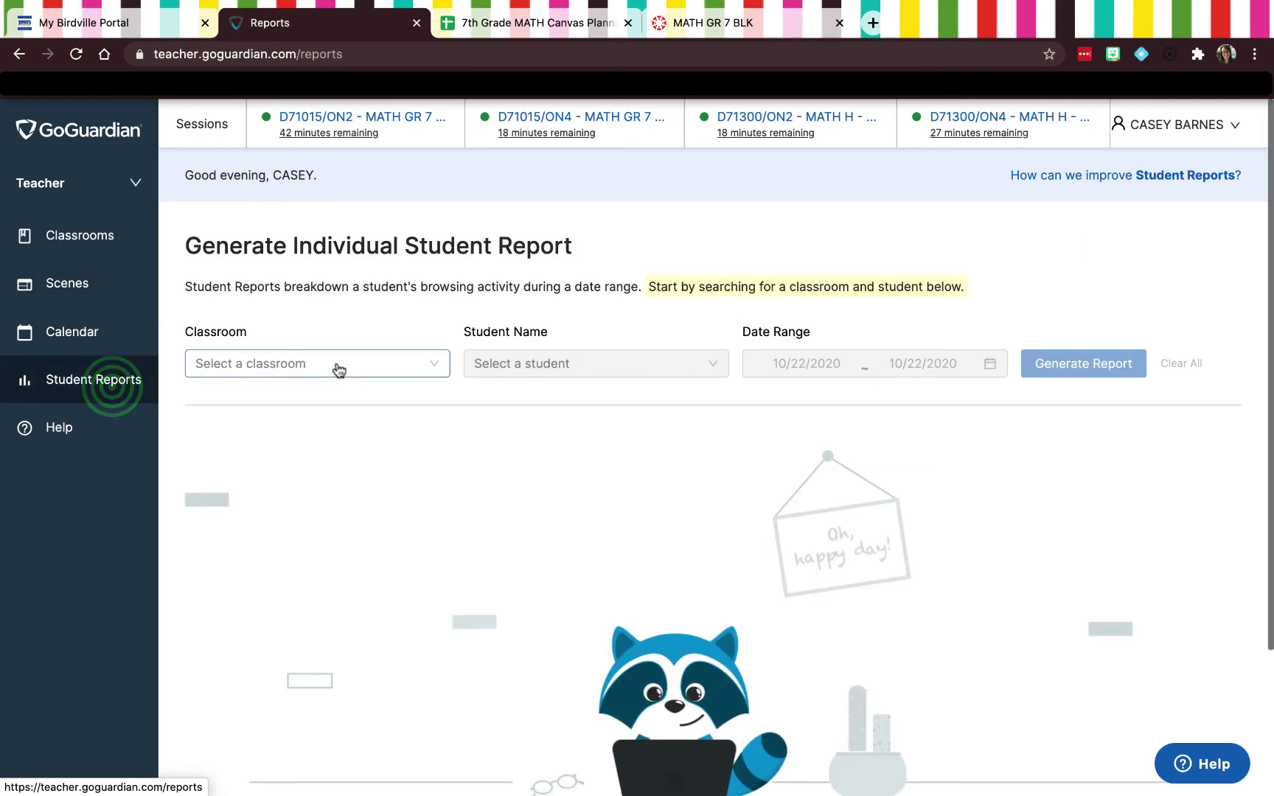
left_click(343, 362)
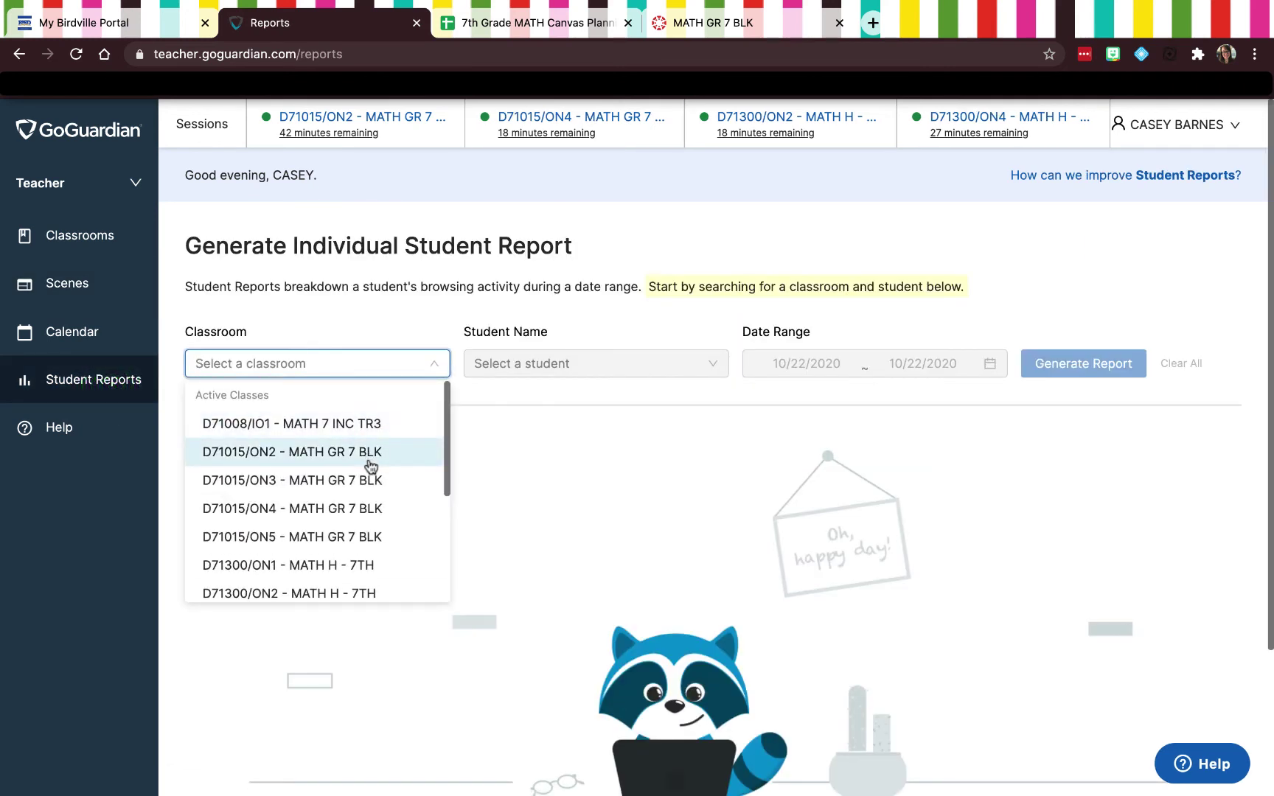
scroll(369, 509, "down", 1)
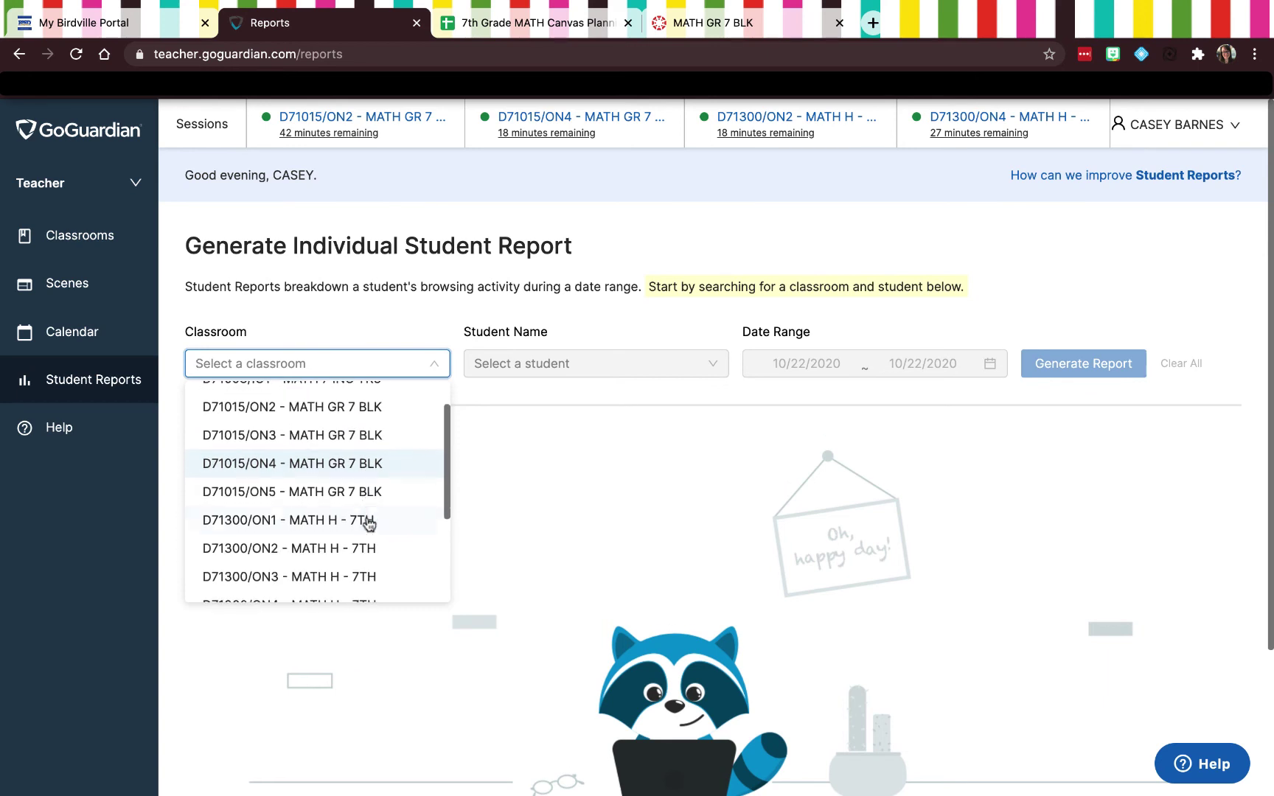
left_click(369, 522)
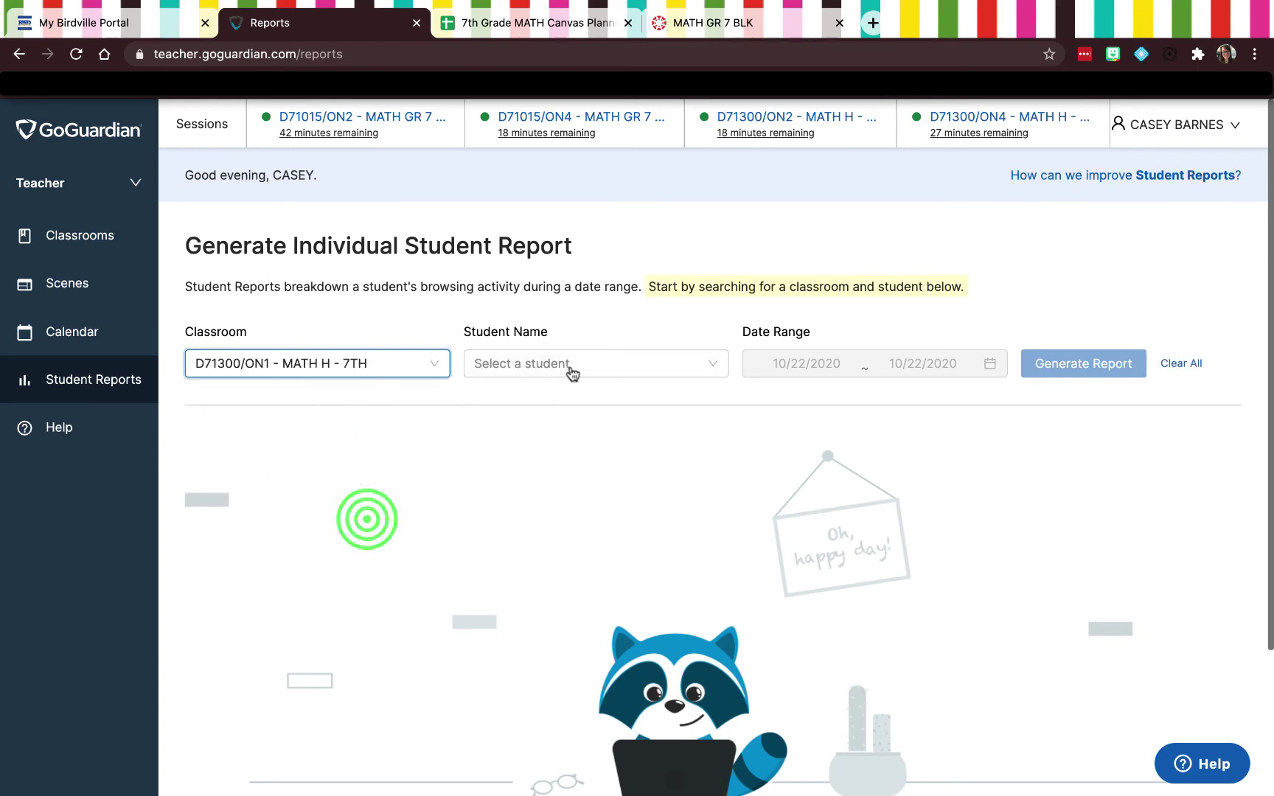
- Choose a student, set the report's date range to 10/15/2020 through 10/22/2020 and generate the report
left_click(545, 362)
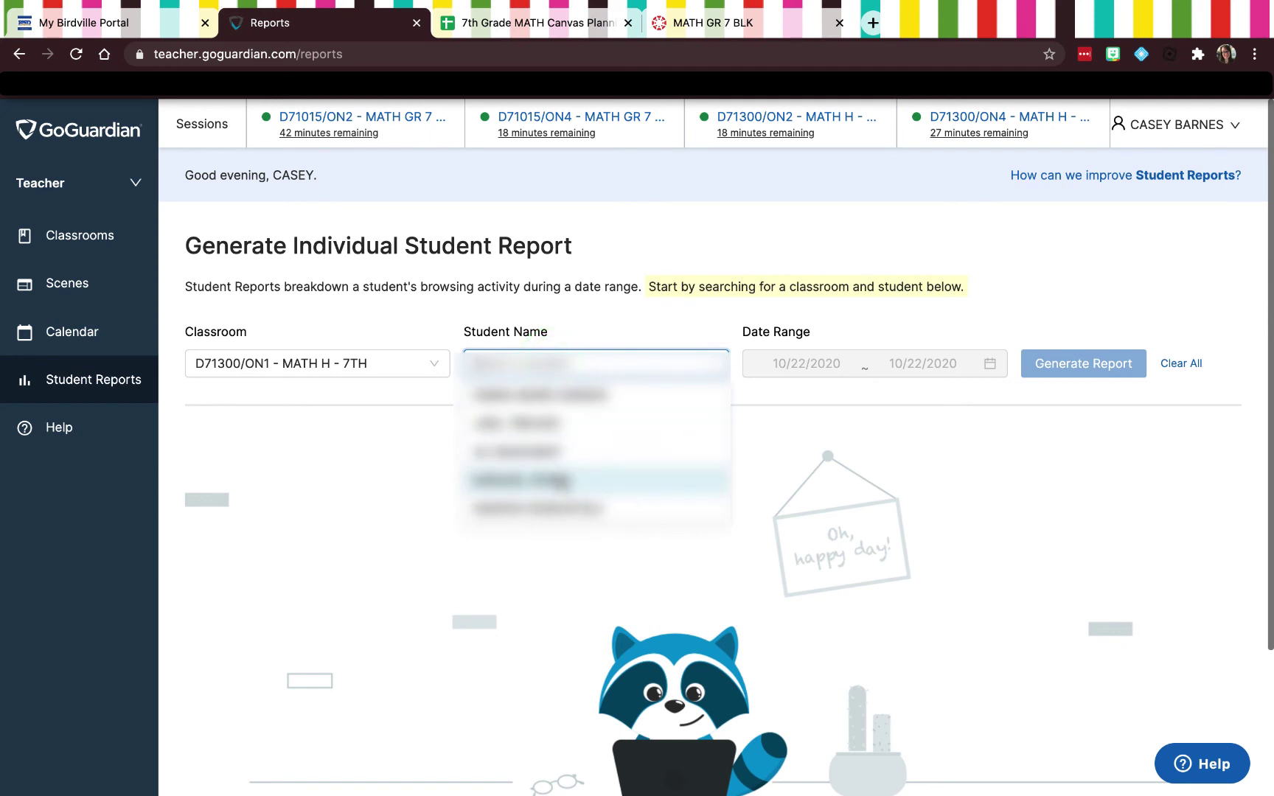
left_click(557, 488)
left_click(828, 359)
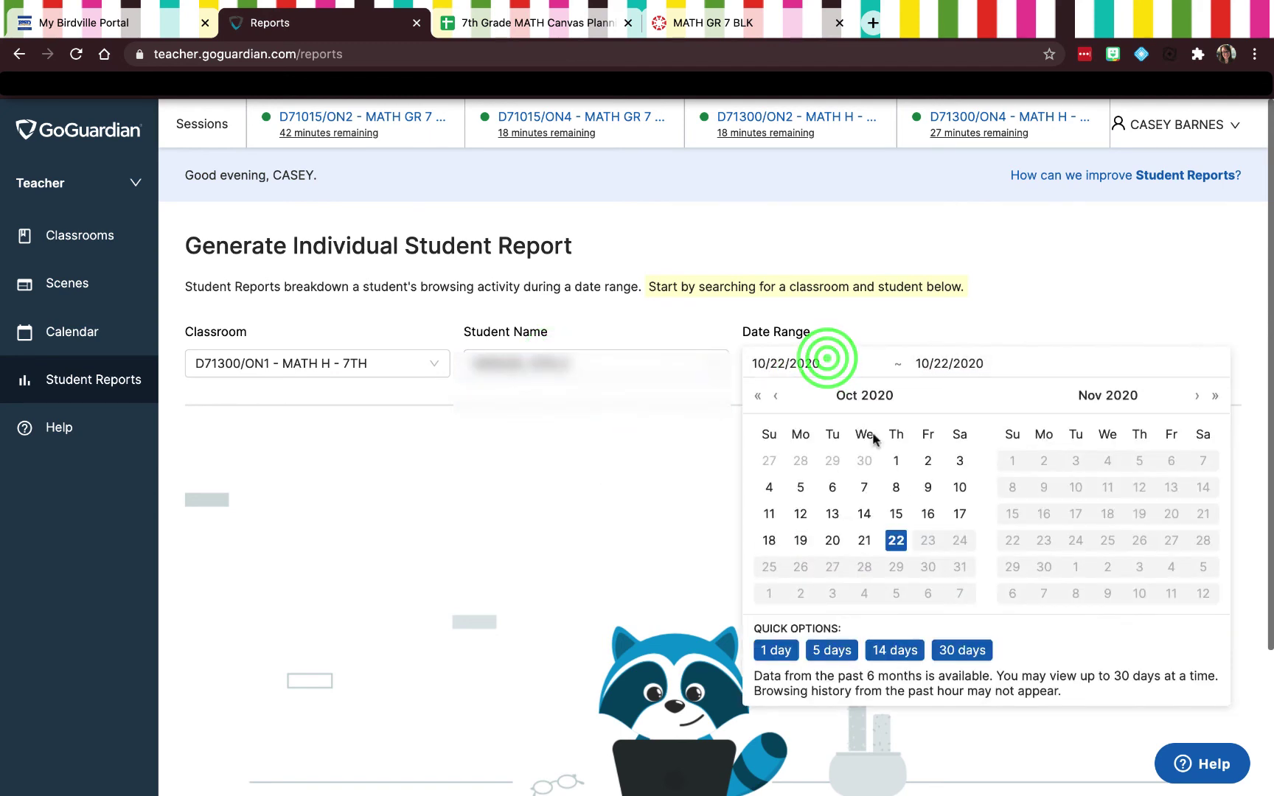
left_click(898, 514)
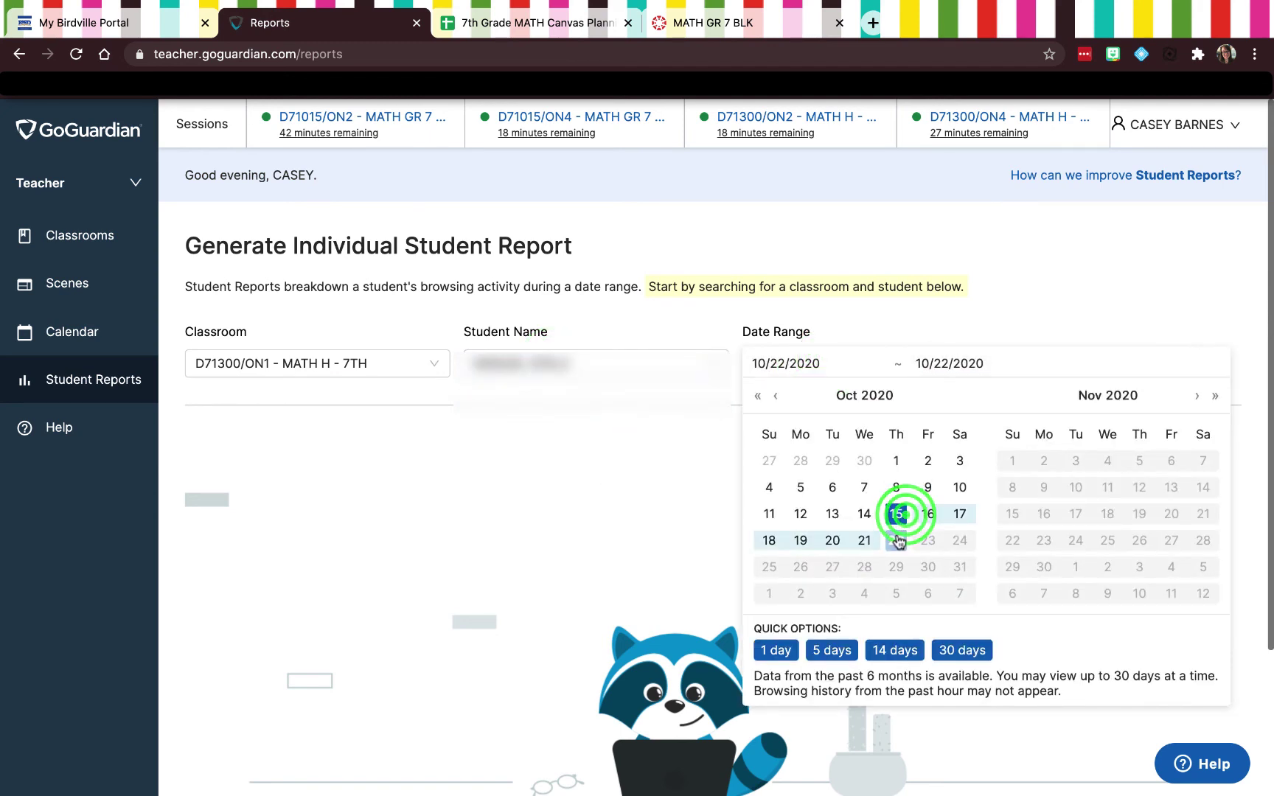
left_click(896, 540)
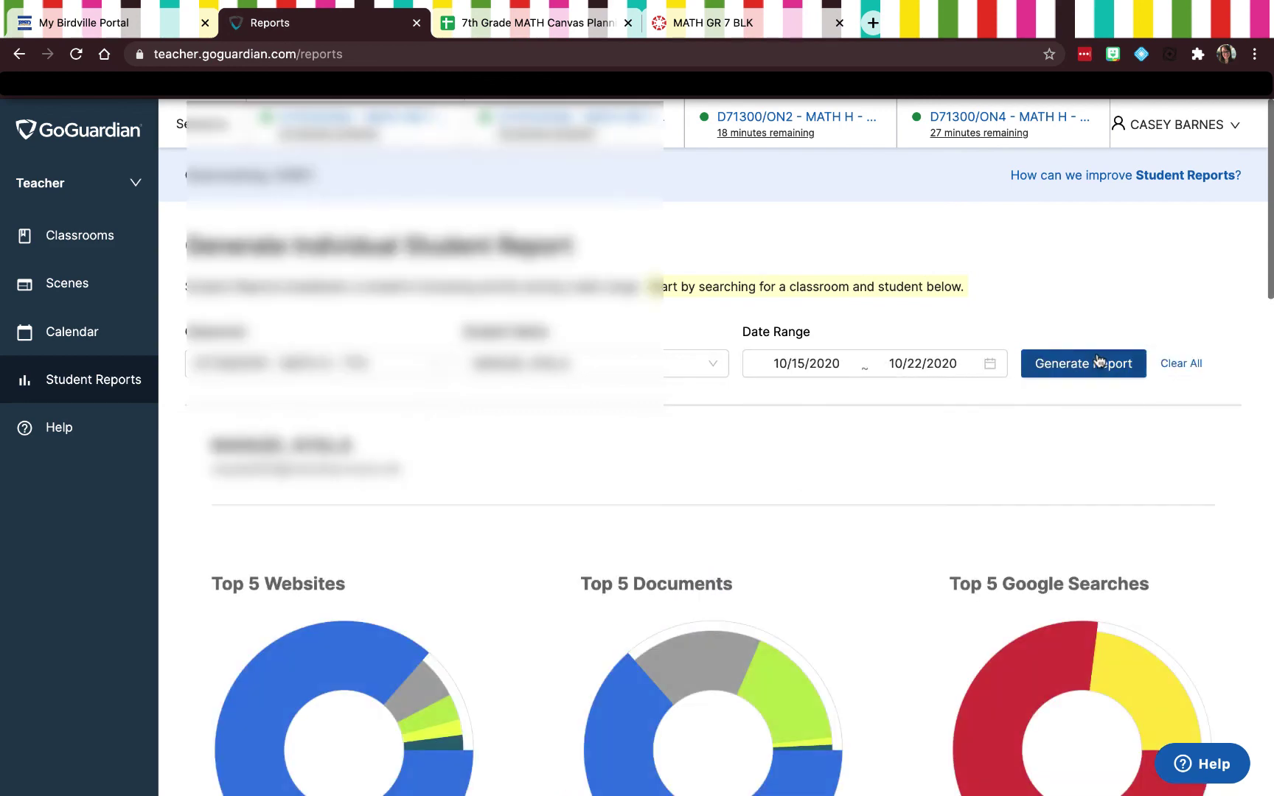
- Examine the student report's top websites, documents and searches, interventions, screenshots and detailed browsing history
scroll(930, 573, "down", 5)
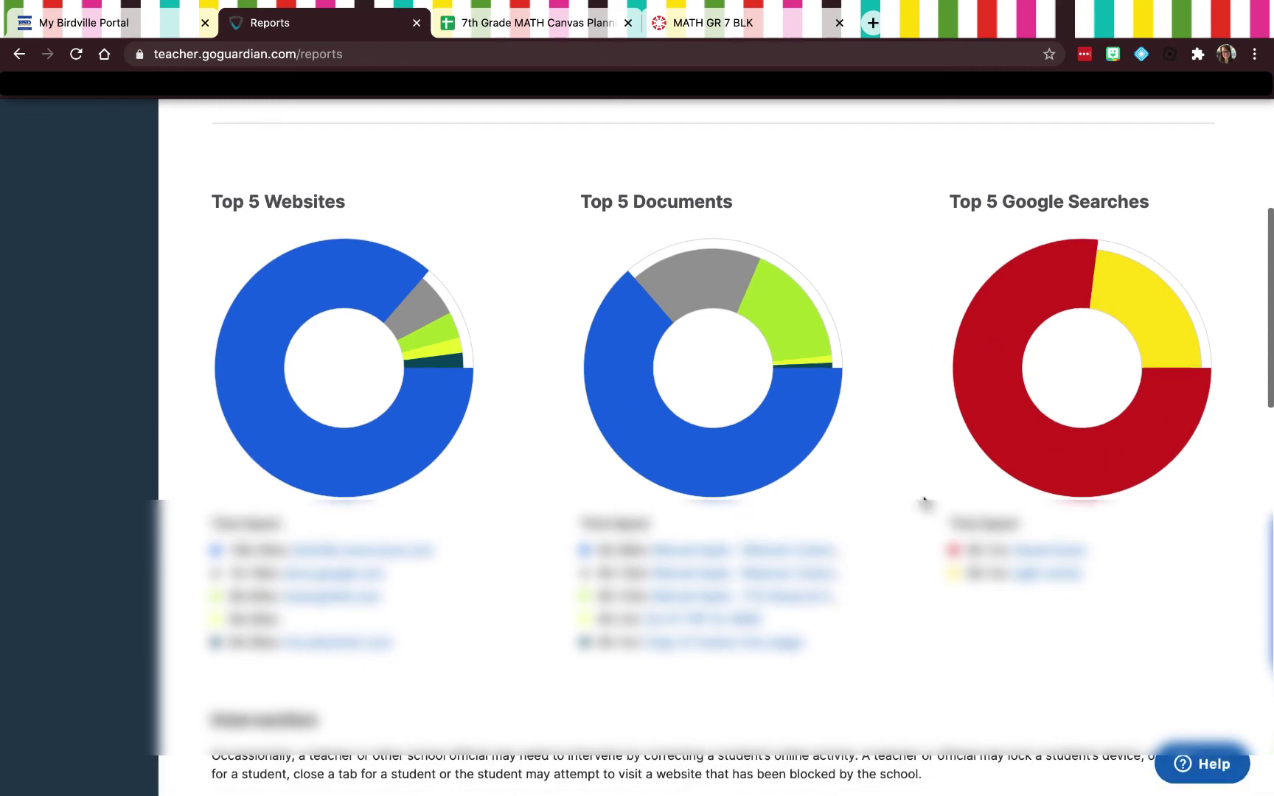
scroll(921, 472, "down", 5)
scroll(923, 500, "down", 2)
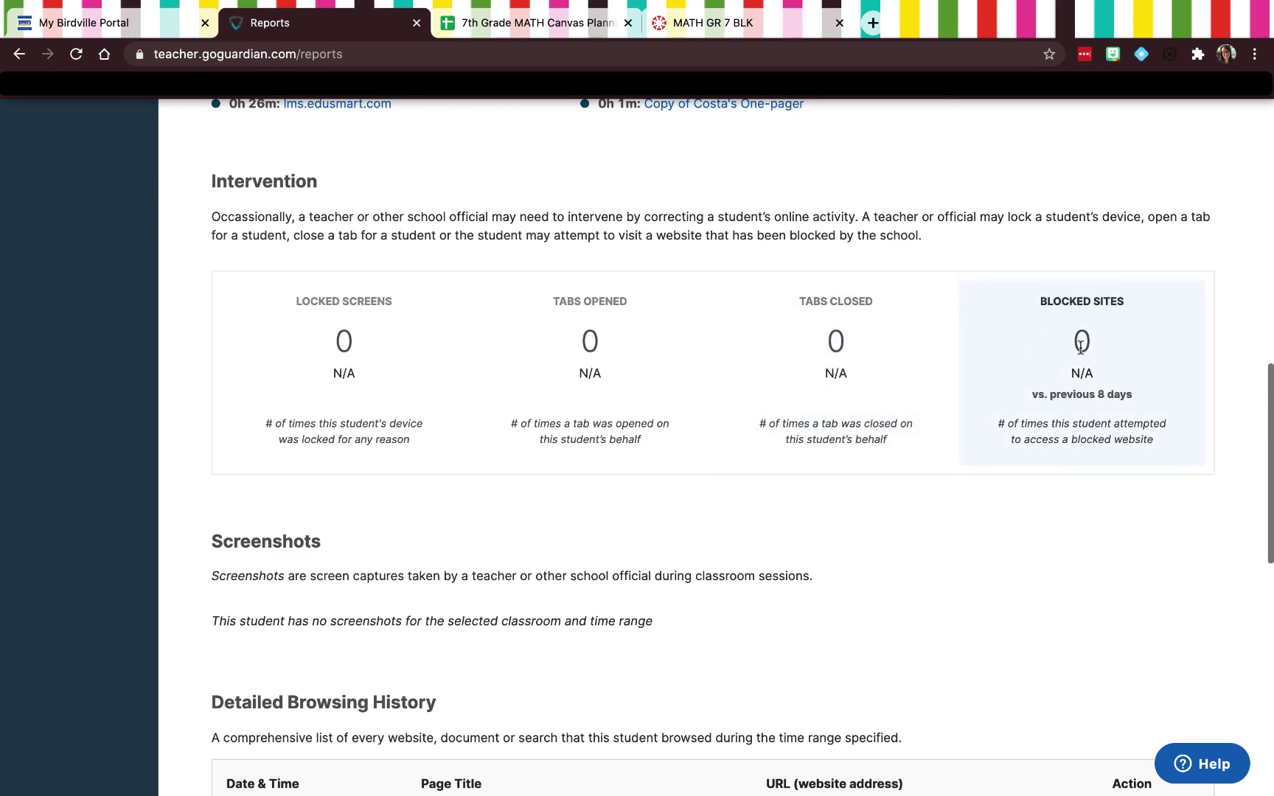
scroll(730, 550, "down", 5)
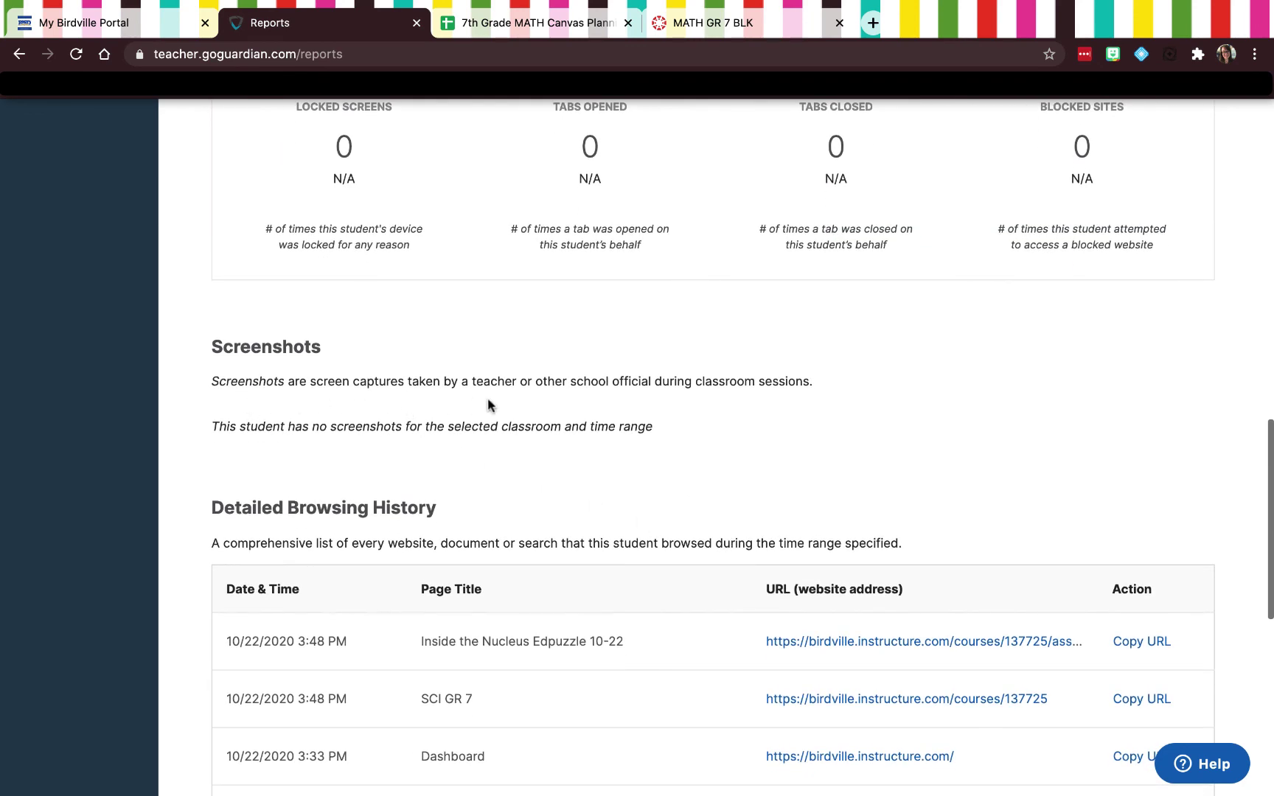
scroll(553, 407, "down", 9)
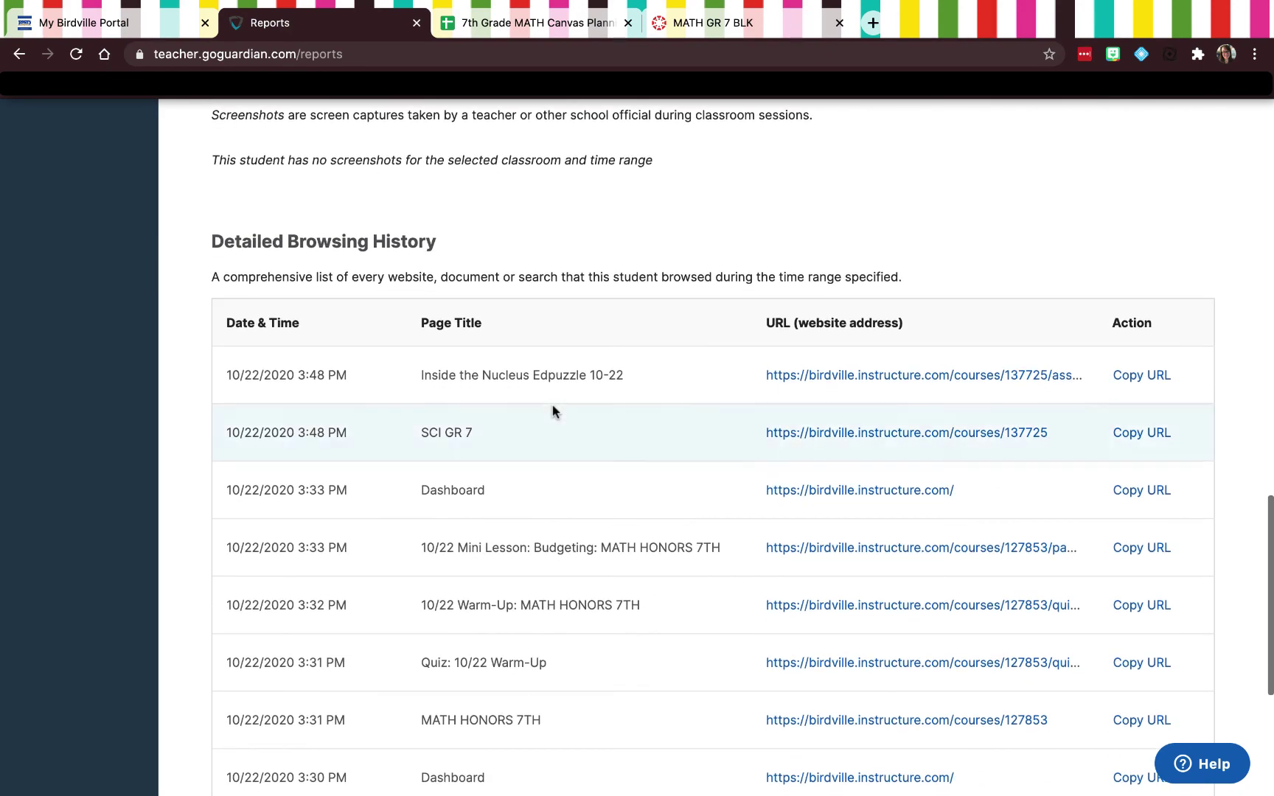